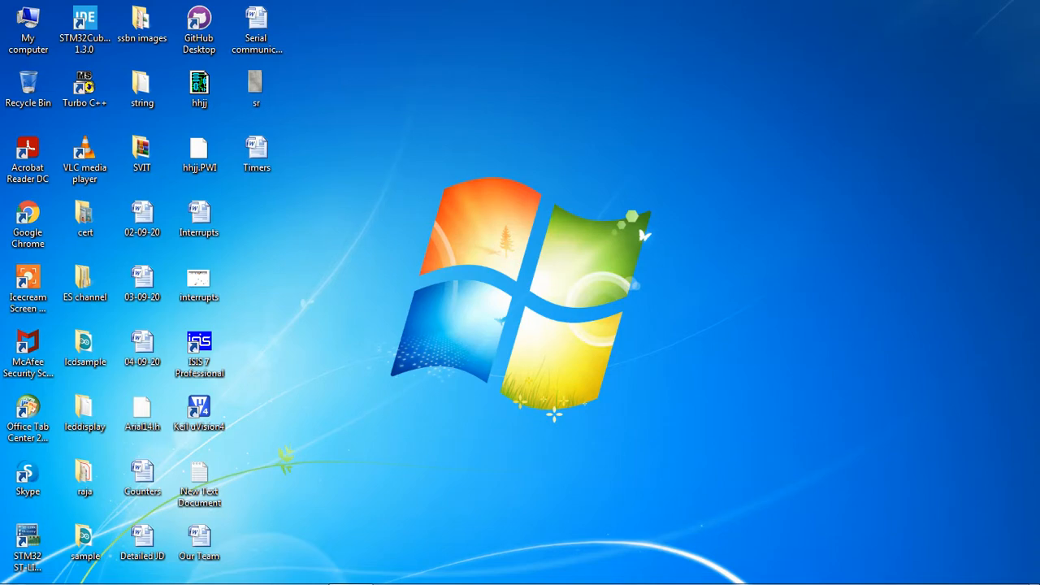
Browse from My computer into Local Disk (D:) and open the MP-Lab folder.
{"action": "left_click", "coordinate": [28, 30]}
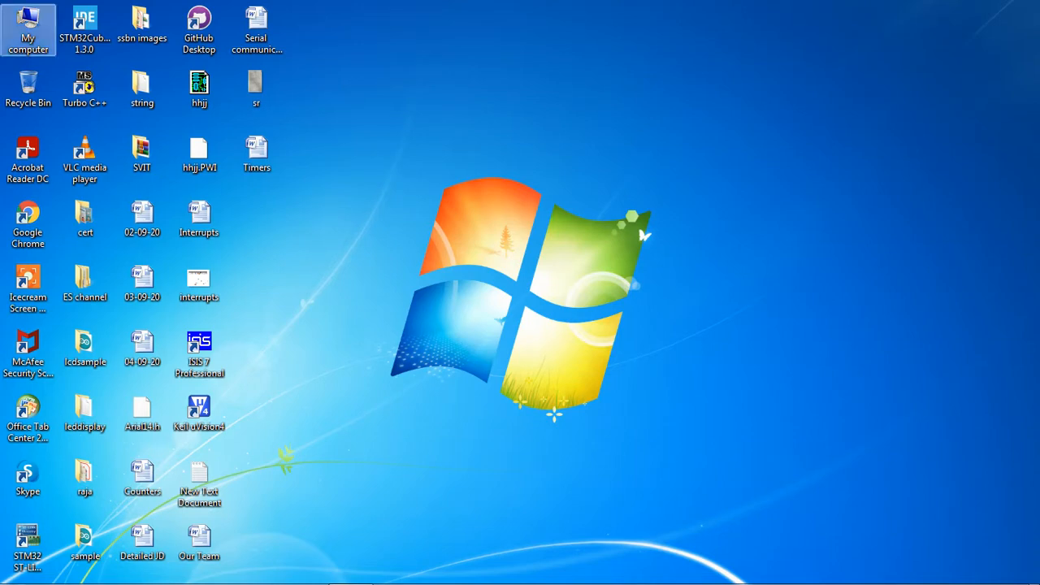
{"action": "double_click", "coordinate": [28, 30]}
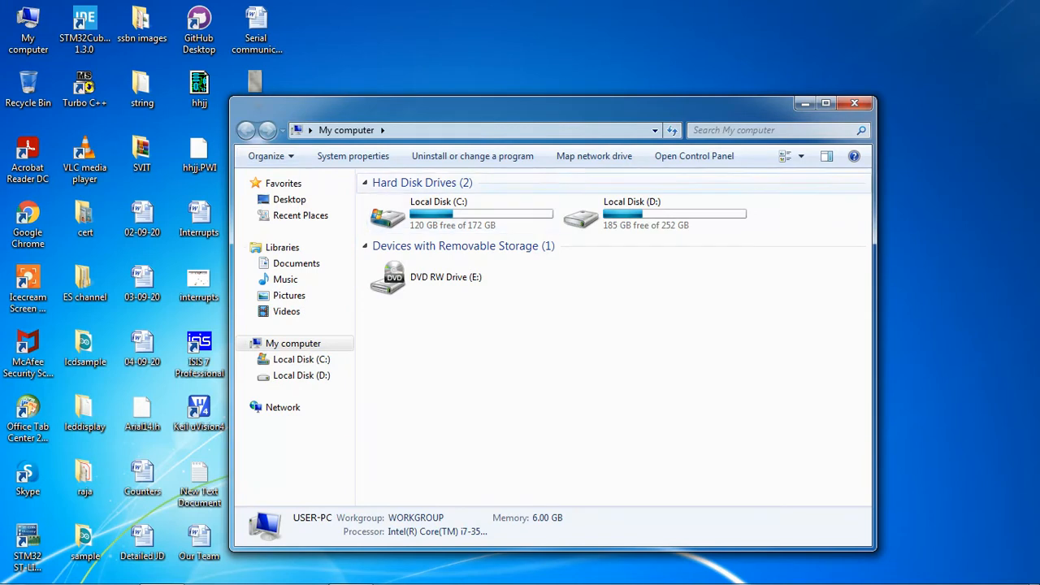
{"action": "double_click", "coordinate": [650, 213]}
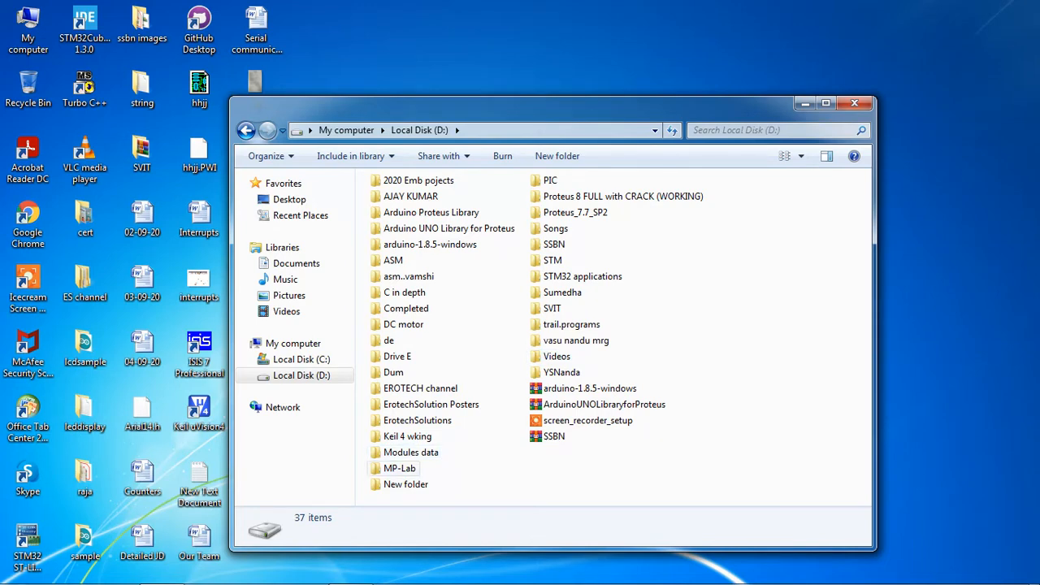
{"action": "left_click", "coordinate": [400, 468]}
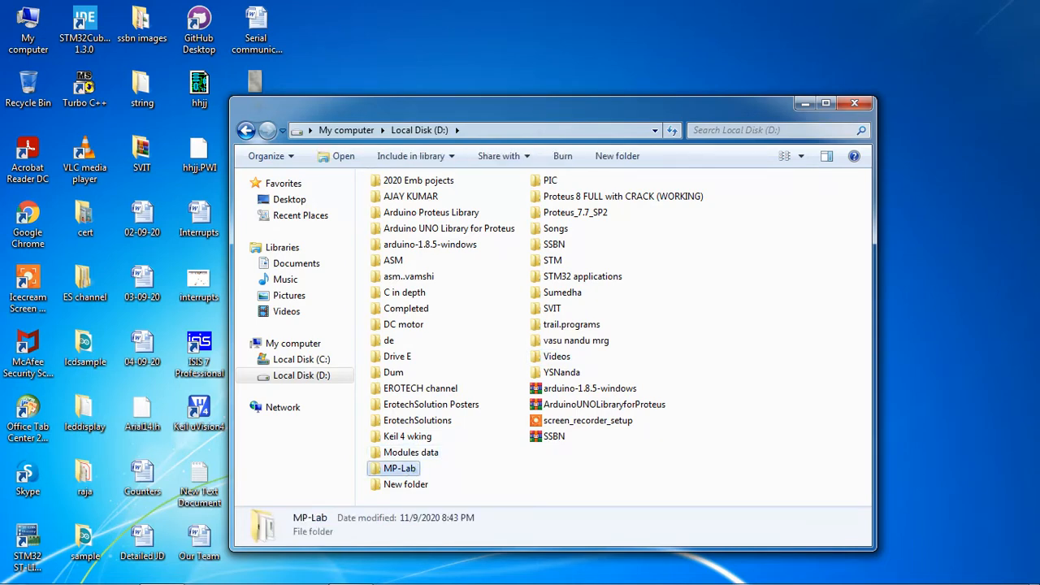
{"action": "double_click", "coordinate": [411, 470]}
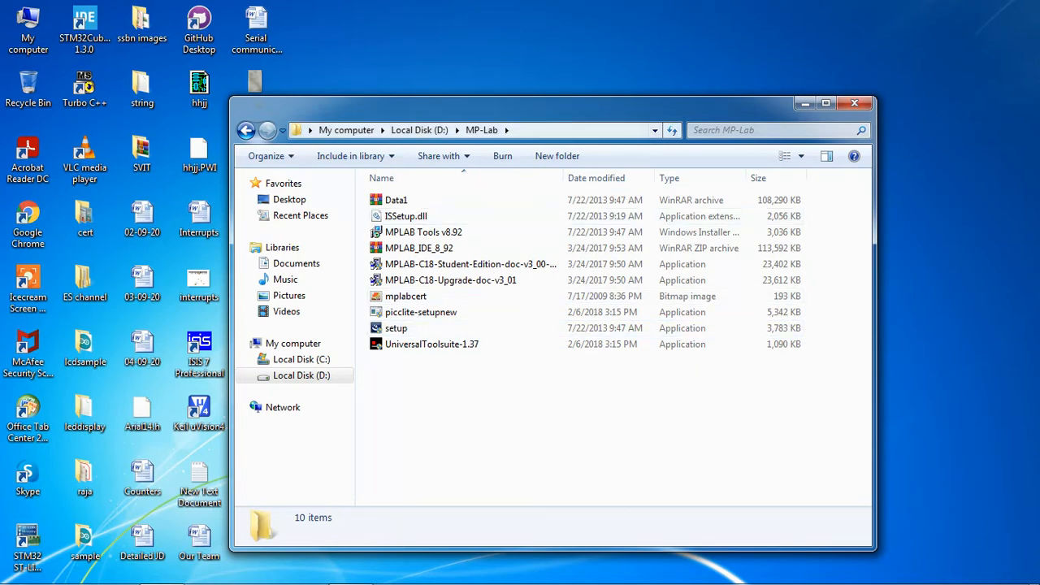
Maximize the MP-Lab folder window.
{"action": "left_click", "coordinate": [825, 104]}
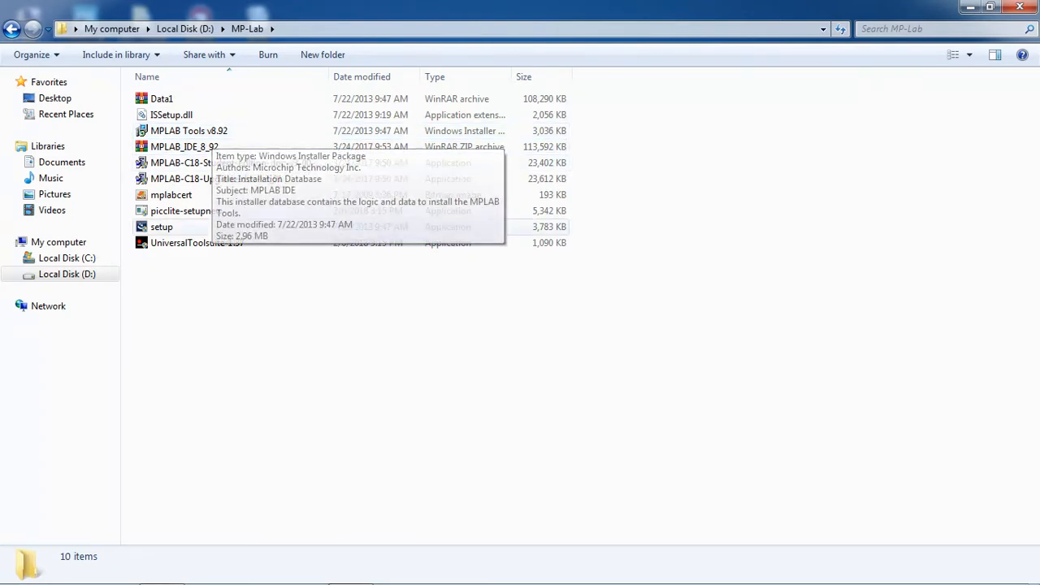
Launch setup, accept the MPLAB IDE licence and keep the Complete setup type.
{"action": "left_click", "coordinate": [195, 226]}
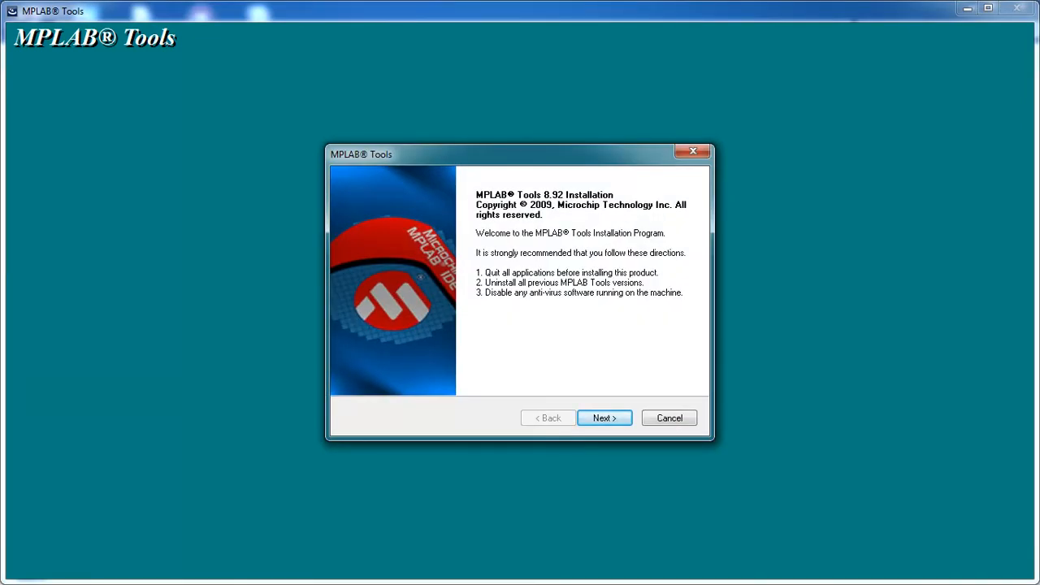
{"action": "left_click", "coordinate": [604, 418]}
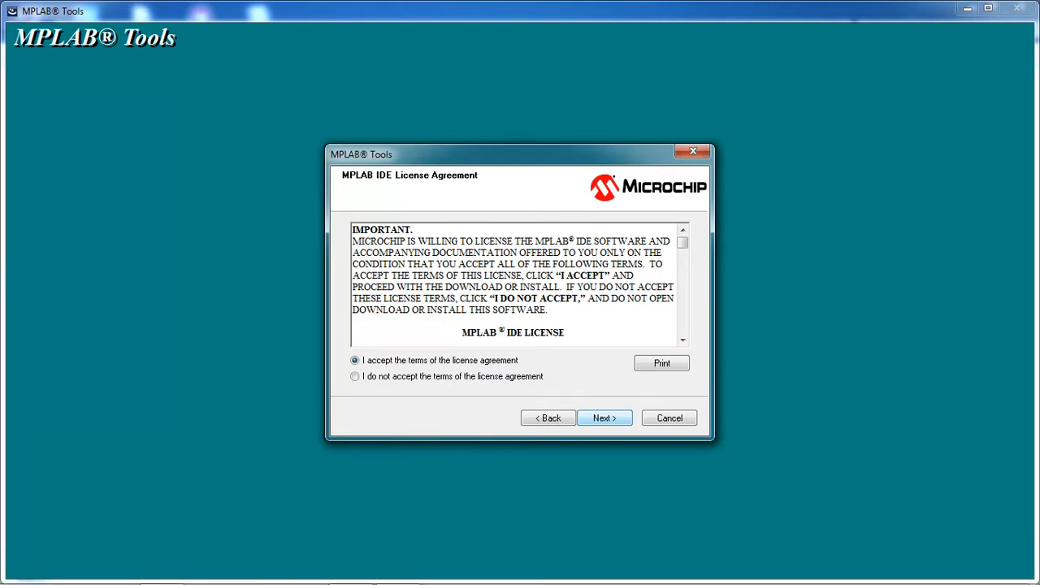
{"action": "left_click", "coordinate": [603, 418]}
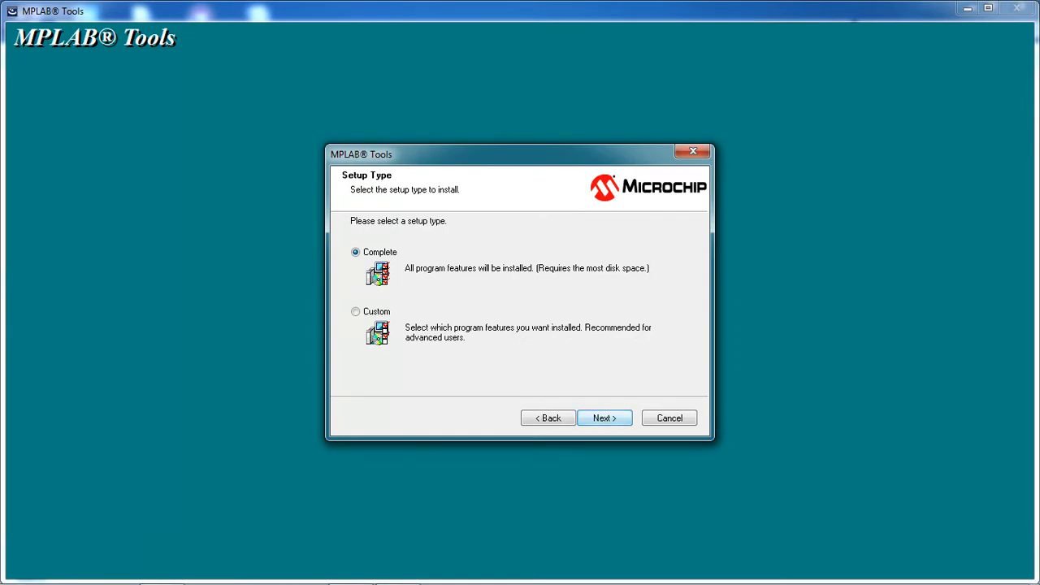
{"action": "key", "text": "Return"}
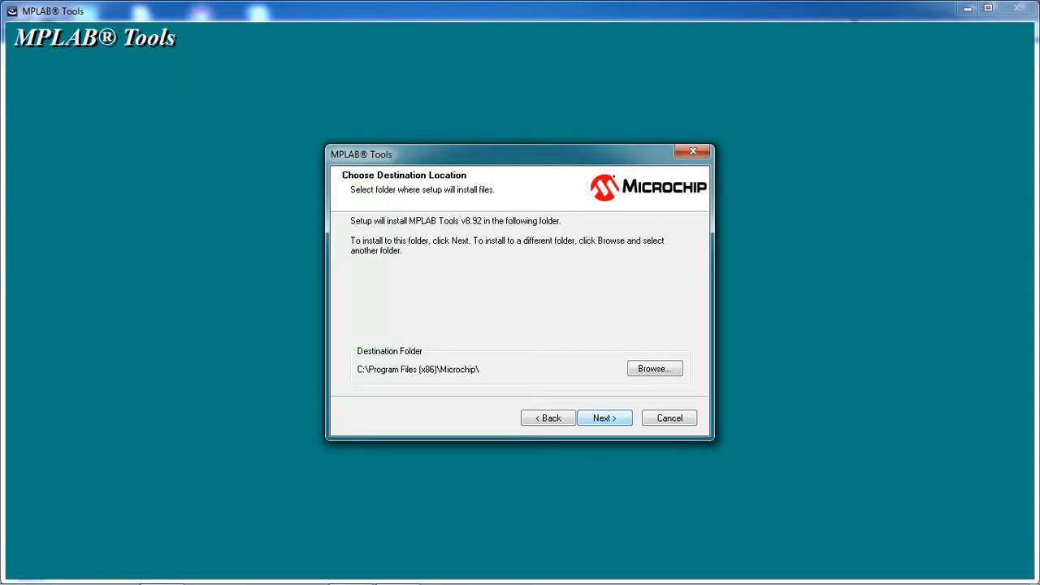
Keep C:\Program Files (x86)\Microchip\ as destination and accept the Application Maestro and MPLAB C32 licences.
{"action": "key", "text": "Return"}
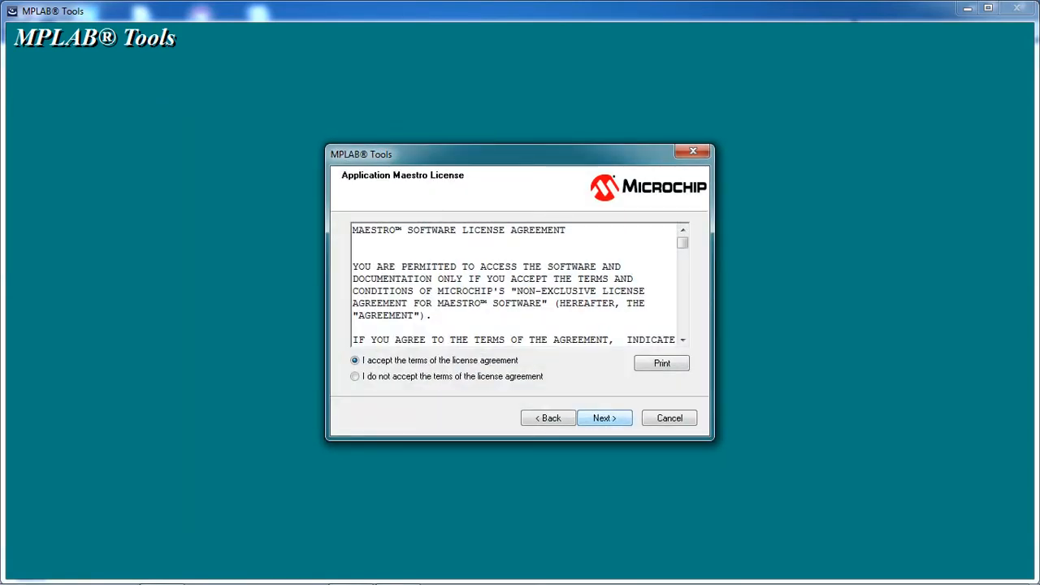
{"action": "key", "text": "Return"}
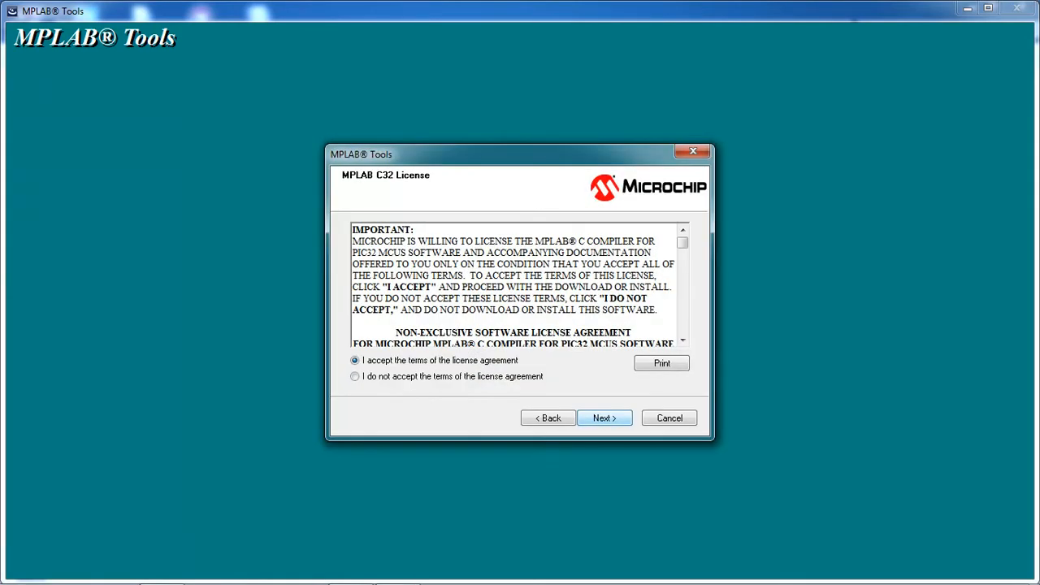
{"action": "key", "text": "Return"}
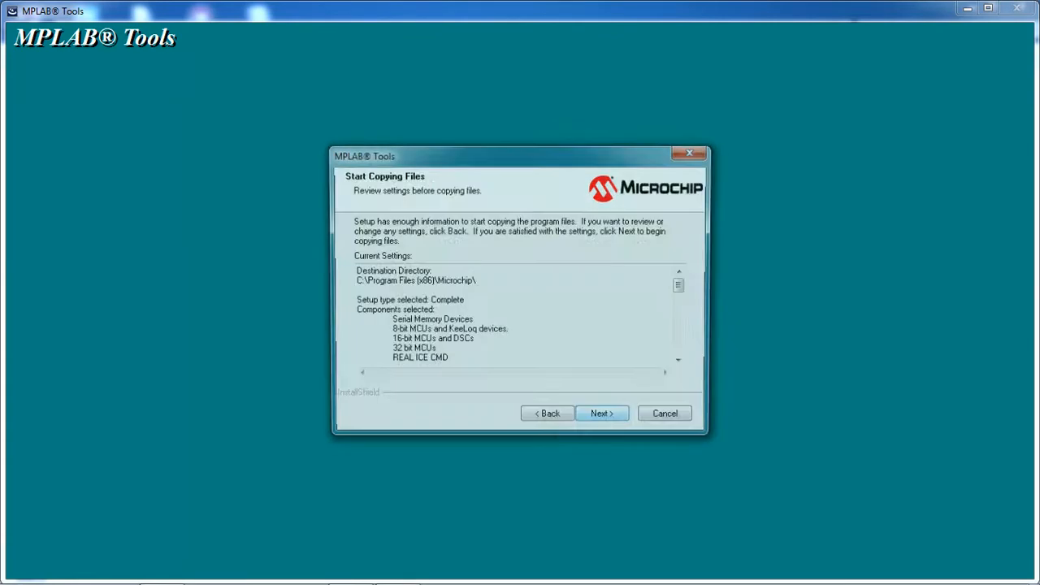
Start copying files and let MPLAB Tools v8.92 install to completion.
{"action": "key", "text": "Return"}
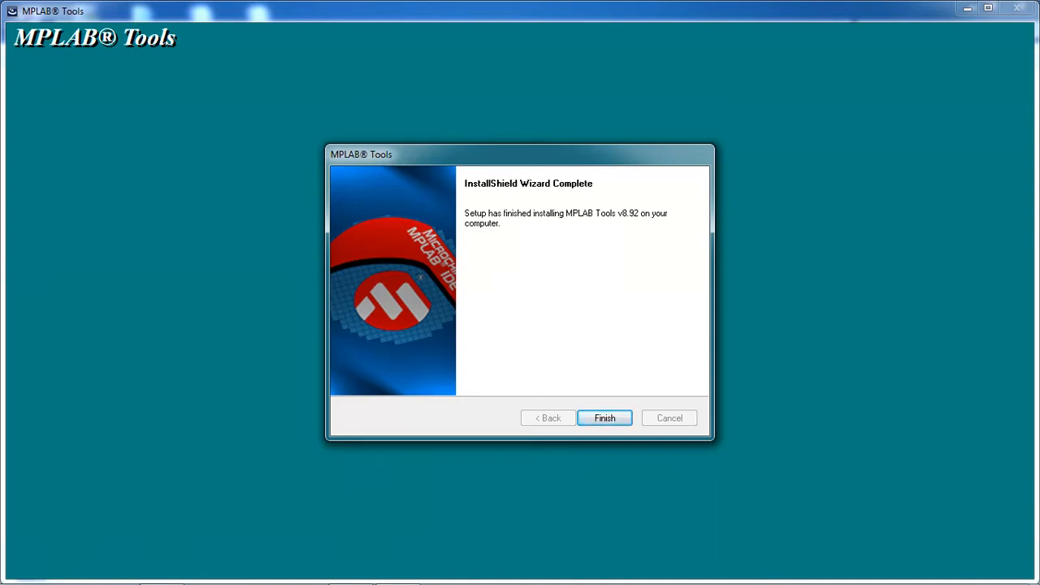
Finish the MPLAB Tools installer, close the Document Select window, and launch picclite-setupnew.
{"action": "key", "text": "Return"}
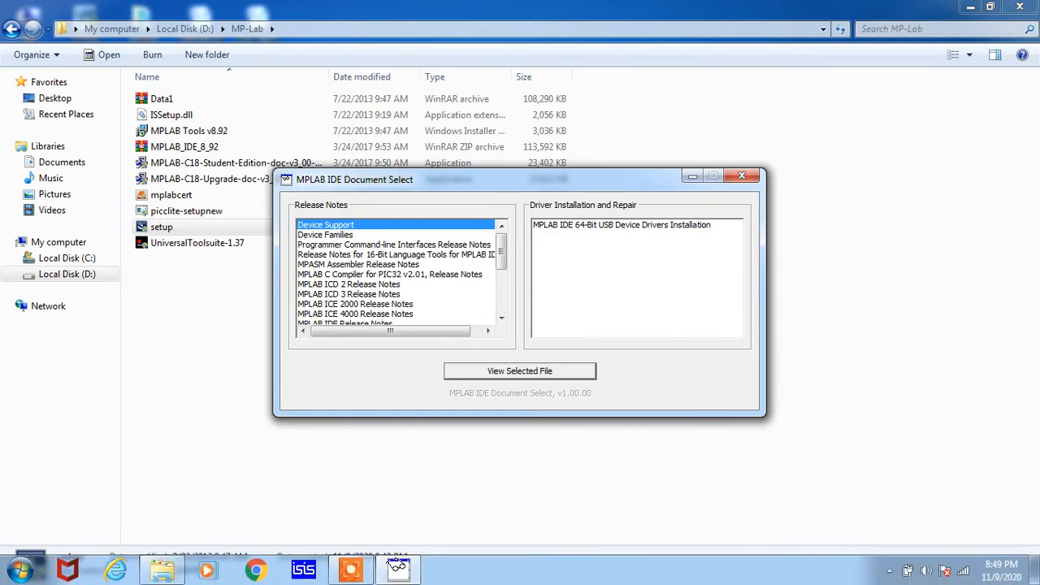
{"action": "left_click", "coordinate": [742, 176]}
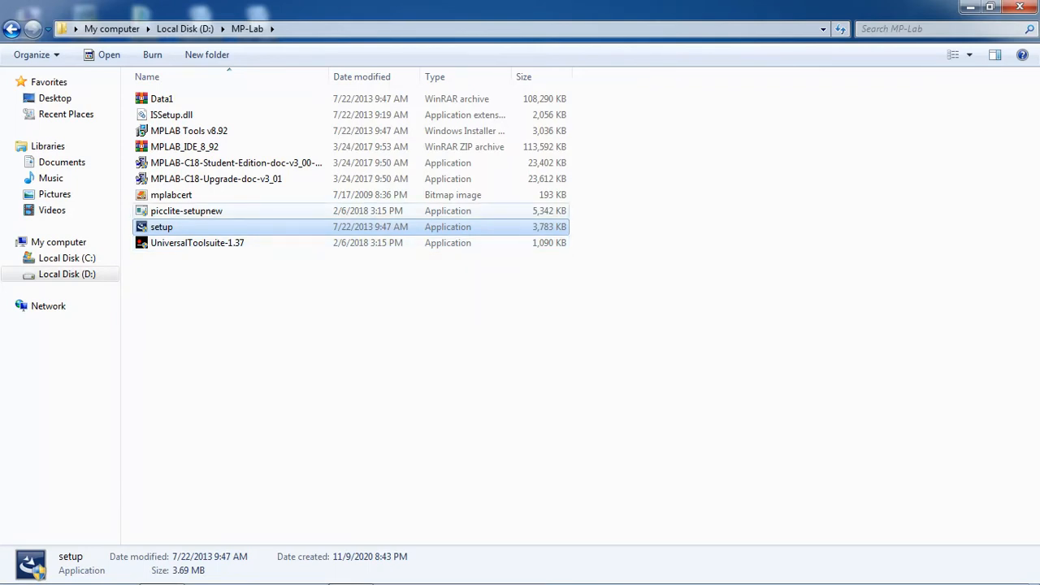
{"action": "double_click", "coordinate": [205, 213]}
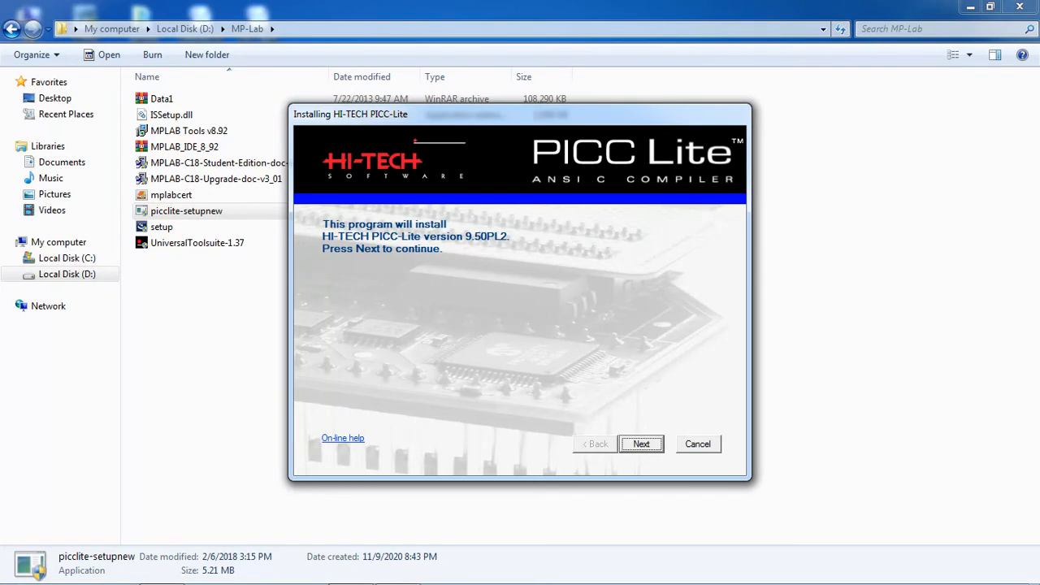
Accept the PICC-Lite licence and select components, adding the HI-TIDE development environment.
{"action": "key", "text": "Return"}
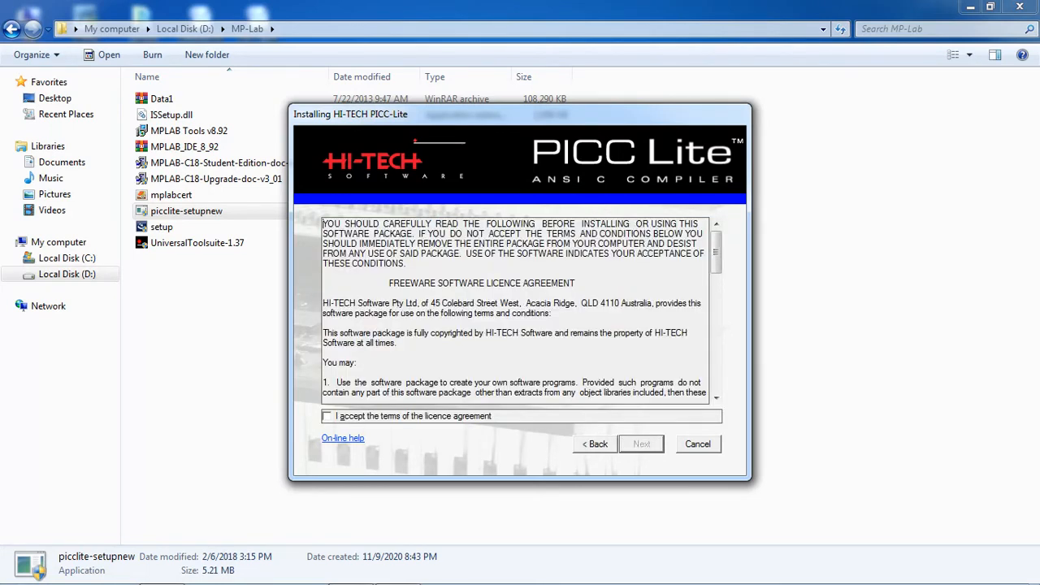
{"action": "key", "text": "alt+a"}
{"action": "key", "text": "Return"}
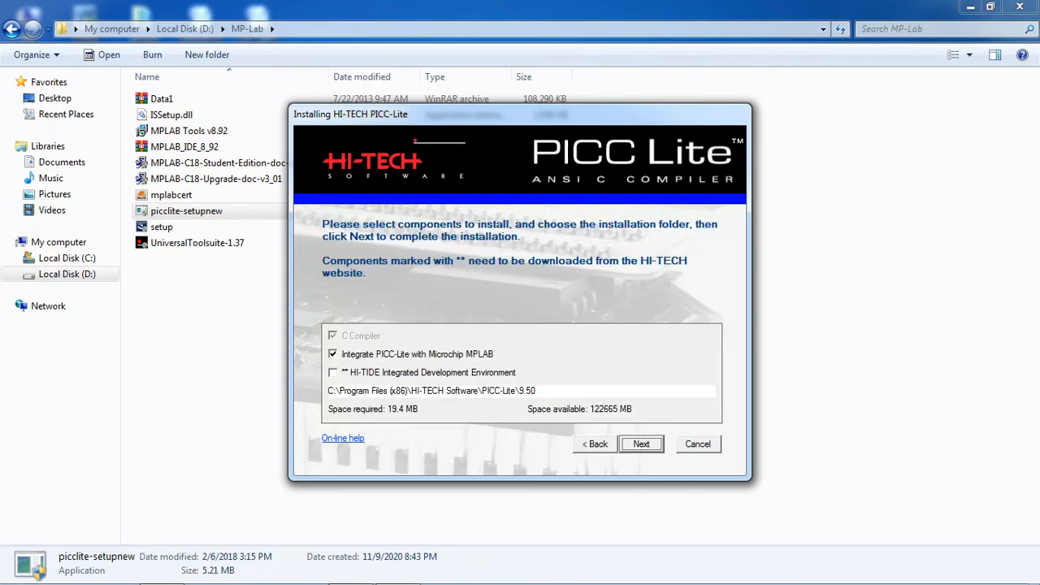
{"action": "left_click", "coordinate": [333, 373]}
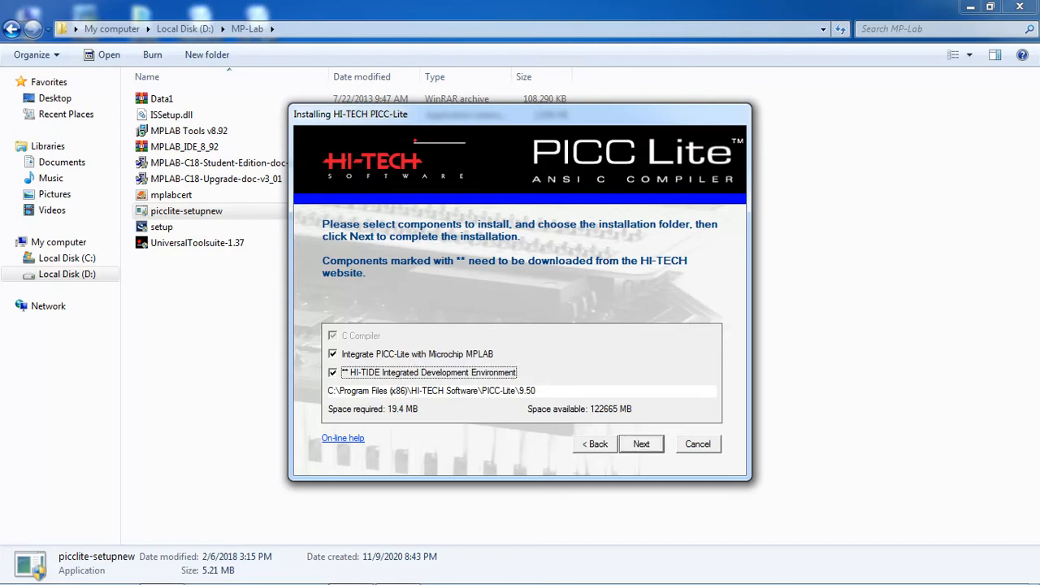
{"action": "key", "text": "Return"}
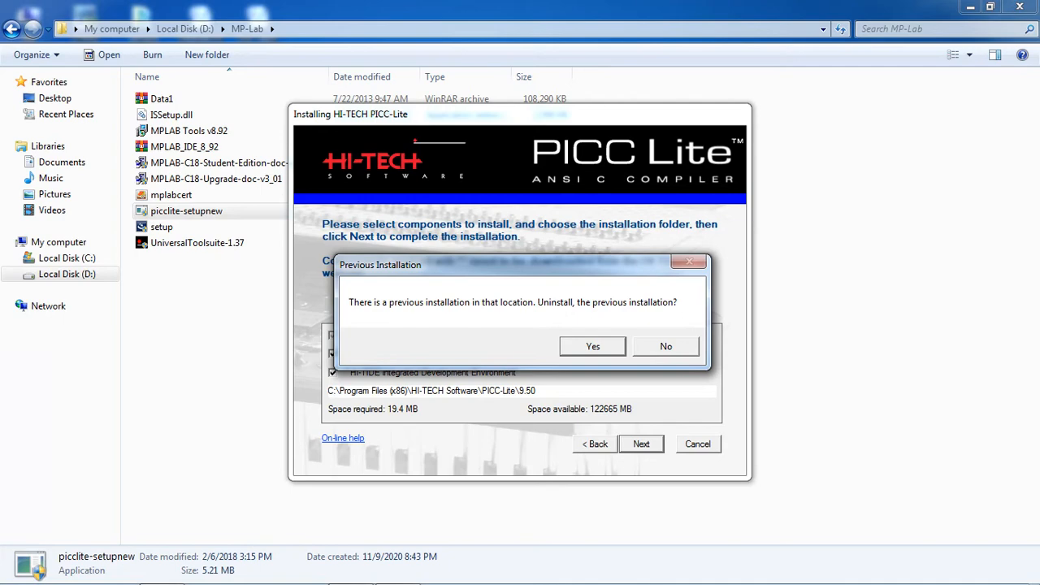
Uninstall the previous version, install with English messages, and dismiss the 404 server error.
{"action": "key", "text": "Return"}
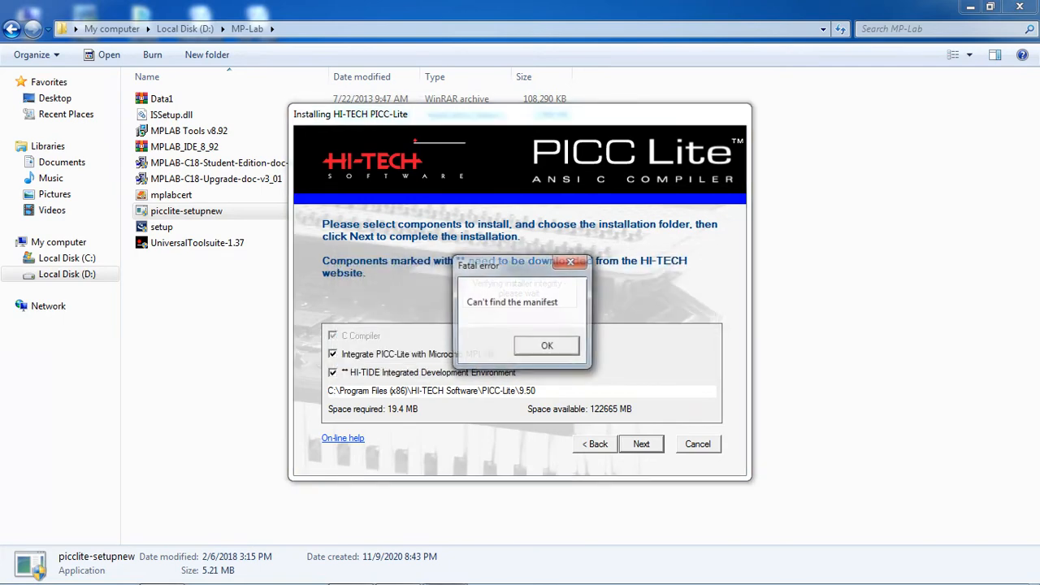
{"action": "key", "text": "Return"}
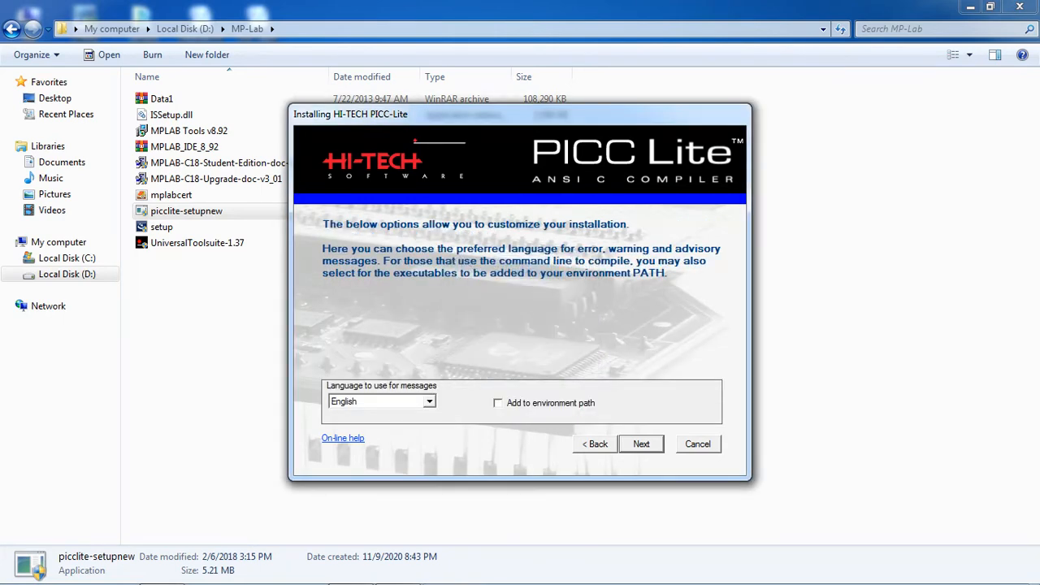
{"action": "key", "text": "Return"}
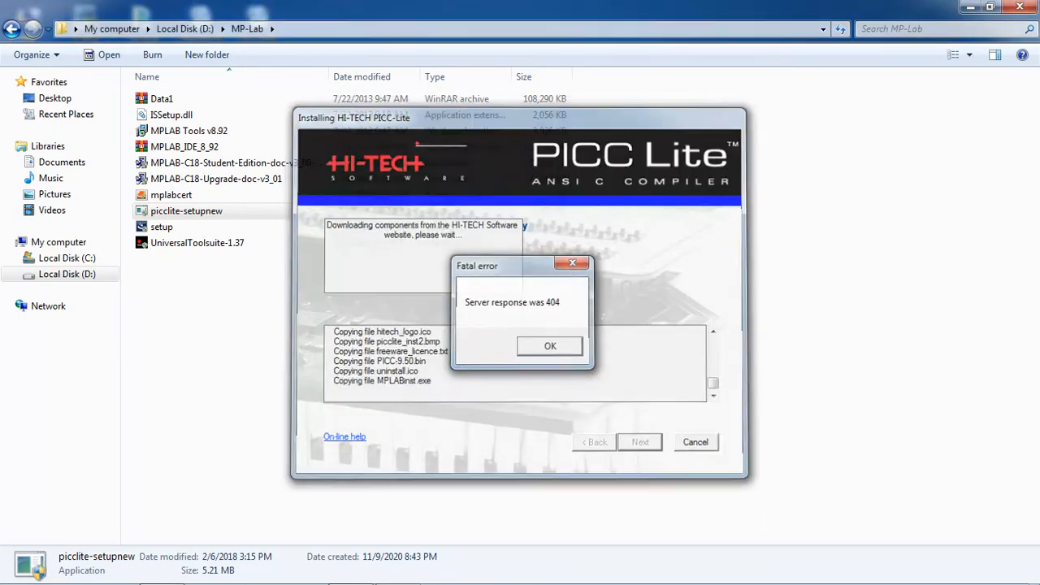
{"action": "key", "text": "Return"}
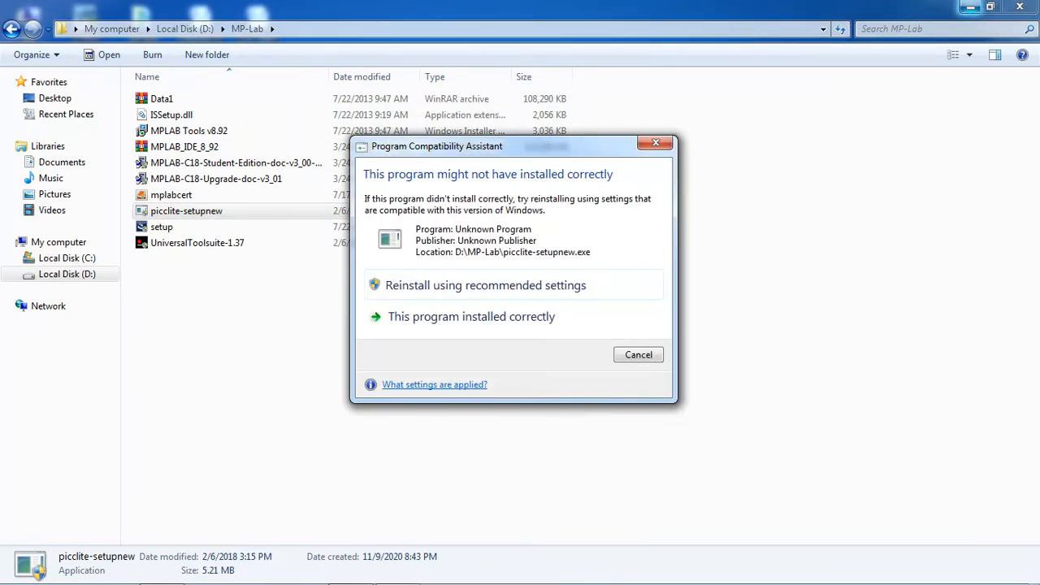
Confirm PICC-Lite installed correctly, minimize Explorer, and launch MPLAB IDE v8.92 from the desktop.
{"action": "left_click", "coordinate": [471, 316]}
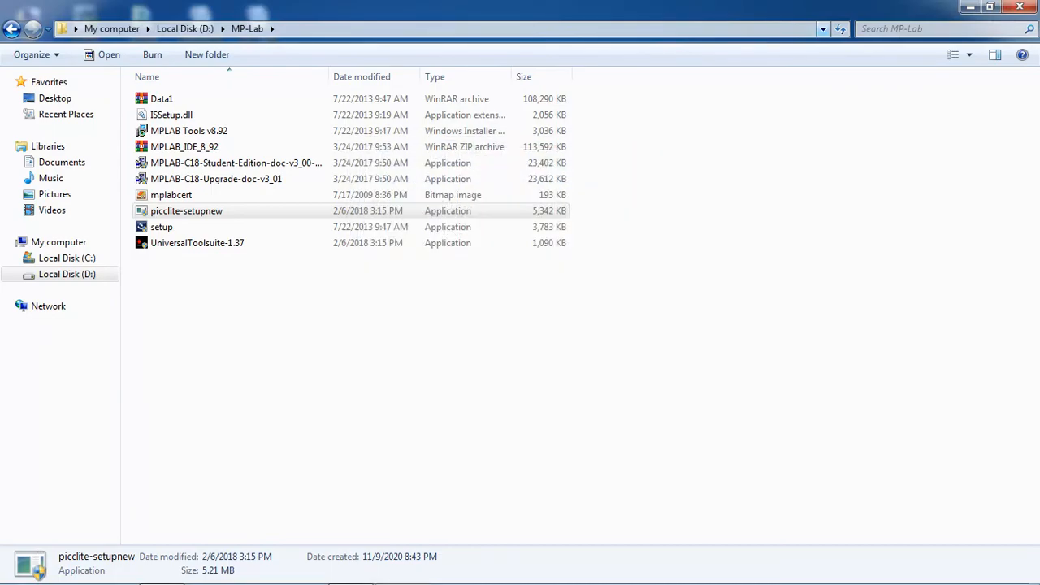
{"action": "left_click", "coordinate": [970, 8]}
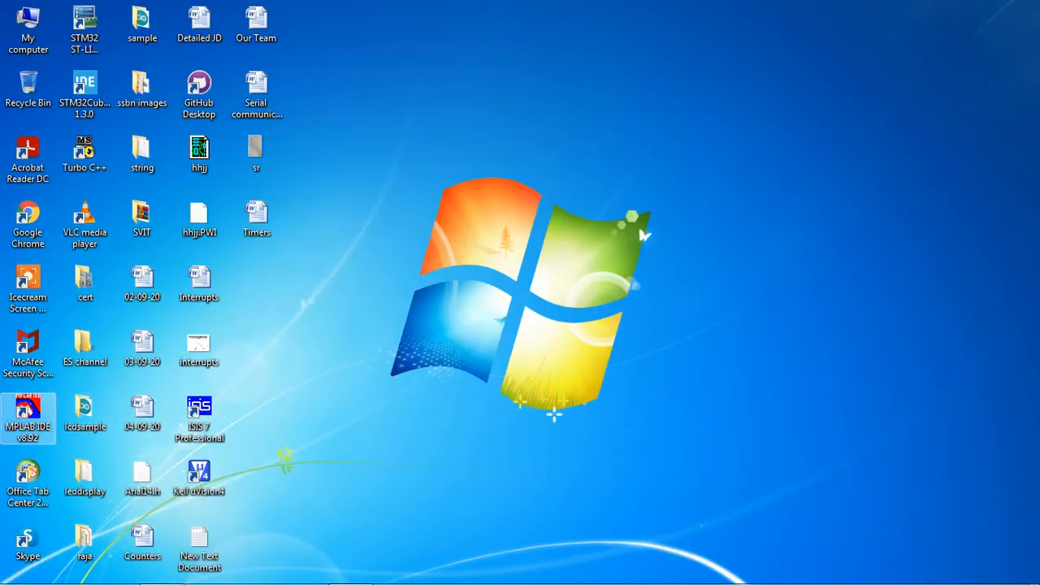
{"action": "double_click", "coordinate": [28, 416]}
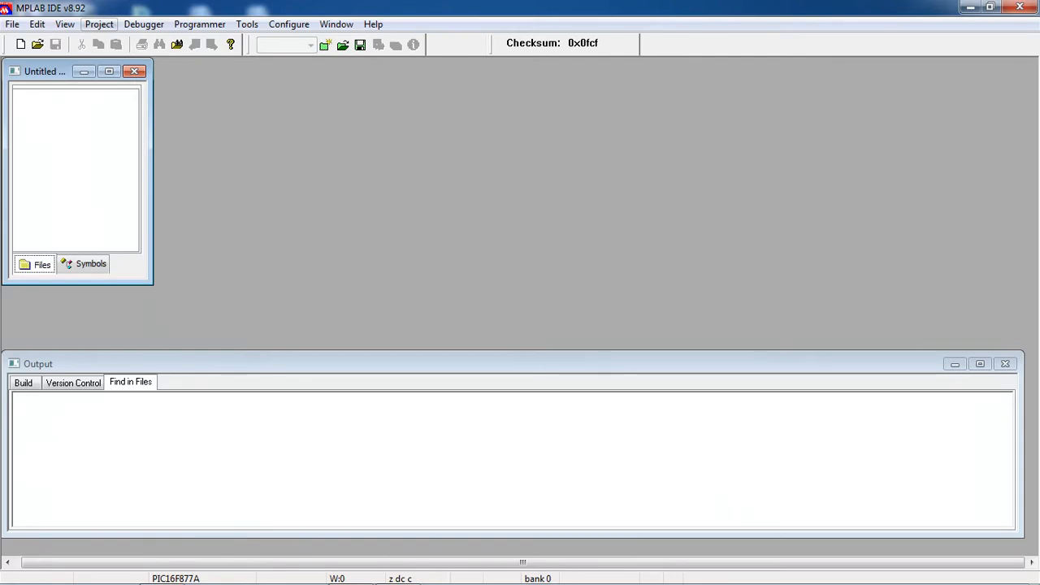
Start the Project Wizard from the Project menu and get past its welcome page.
{"action": "left_click", "coordinate": [99, 23]}
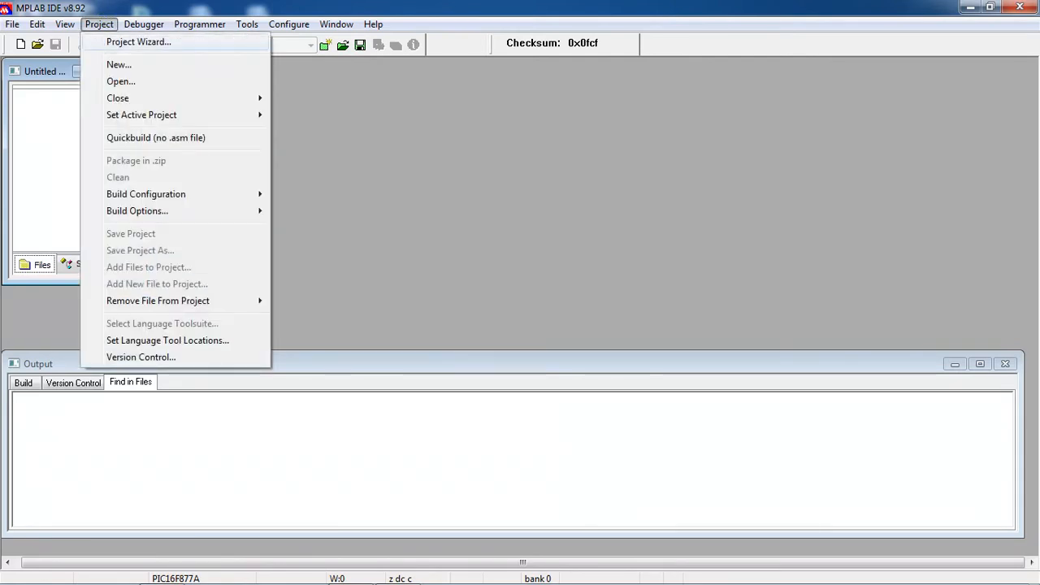
{"action": "left_click", "coordinate": [139, 43]}
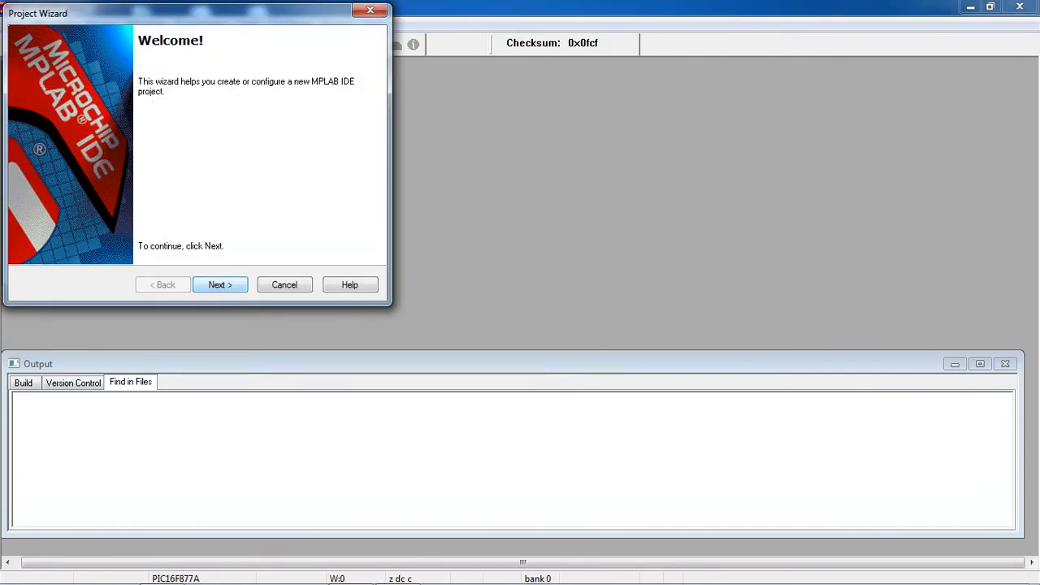
{"action": "key", "text": "Return"}
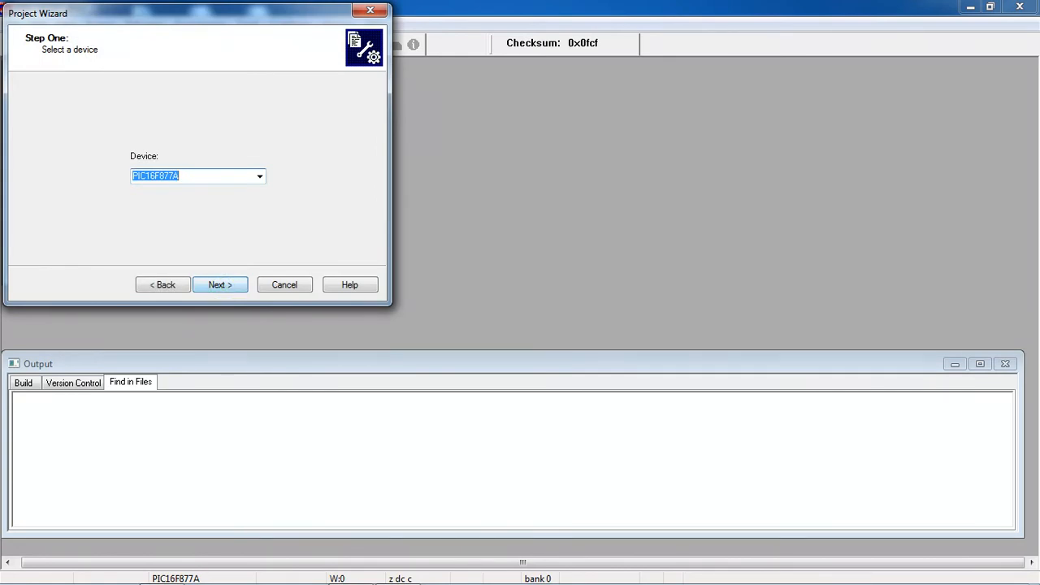
Browse the device list, keep PIC16F877A as the device, and advance to Step Two.
{"action": "left_click", "coordinate": [260, 175]}
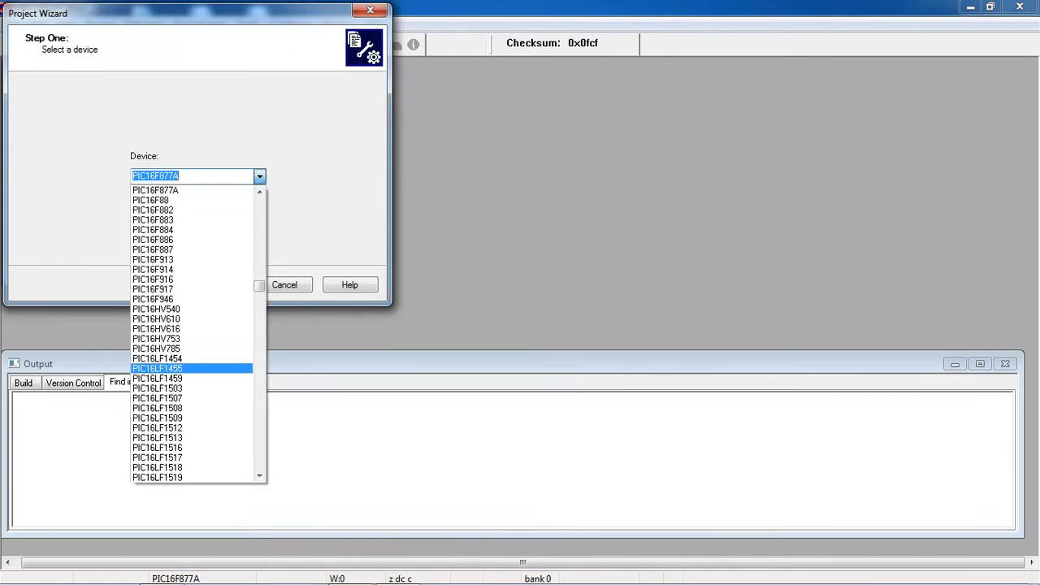
{"action": "left_click", "coordinate": [255, 377]}
{"action": "left_click", "coordinate": [255, 378]}
{"action": "left_click", "coordinate": [255, 377]}
{"action": "left_click", "coordinate": [255, 377]}
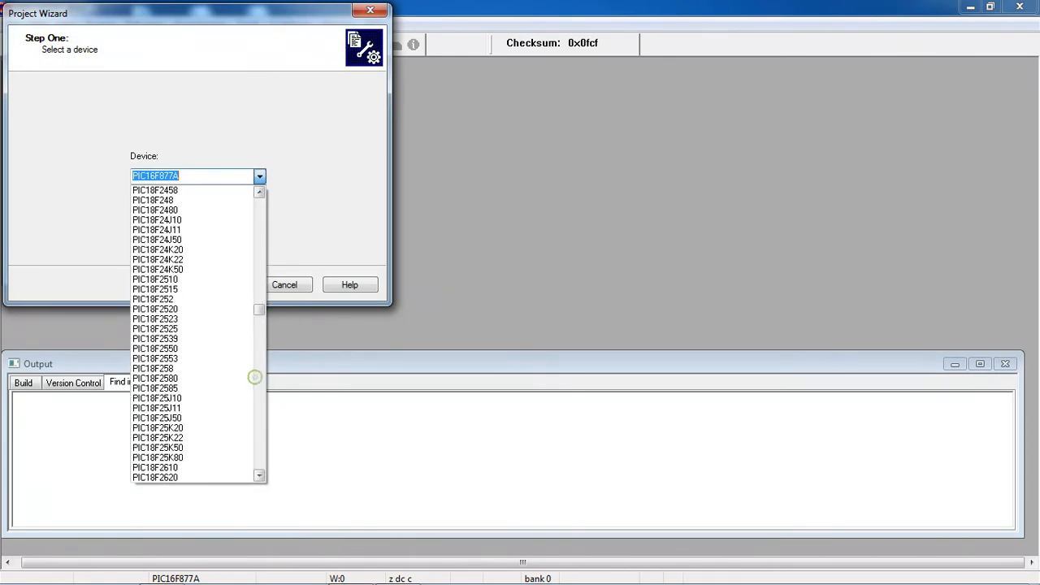
{"action": "left_click", "coordinate": [260, 286]}
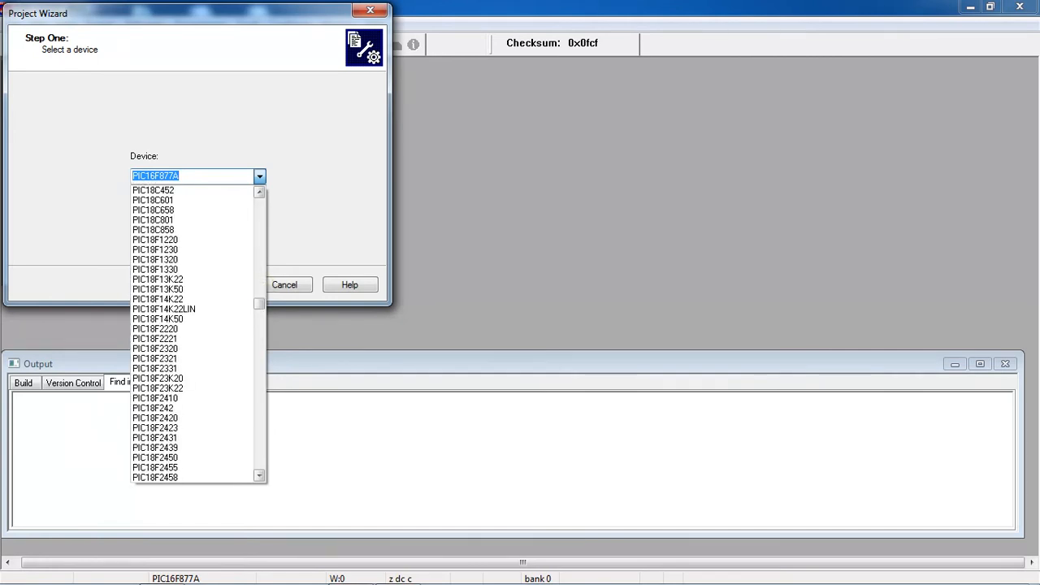
{"action": "left_click", "coordinate": [261, 248]}
{"action": "left_click", "coordinate": [261, 247]}
{"action": "left_click", "coordinate": [261, 247]}
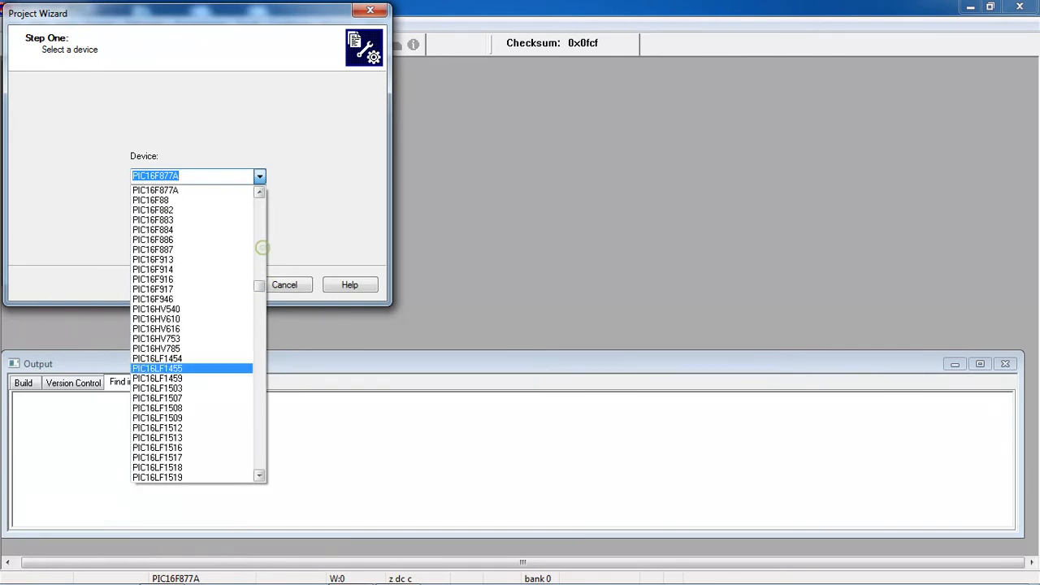
{"action": "left_click", "coordinate": [261, 247]}
{"action": "left_click", "coordinate": [260, 247]}
{"action": "left_click", "coordinate": [257, 220]}
{"action": "left_click", "coordinate": [257, 220]}
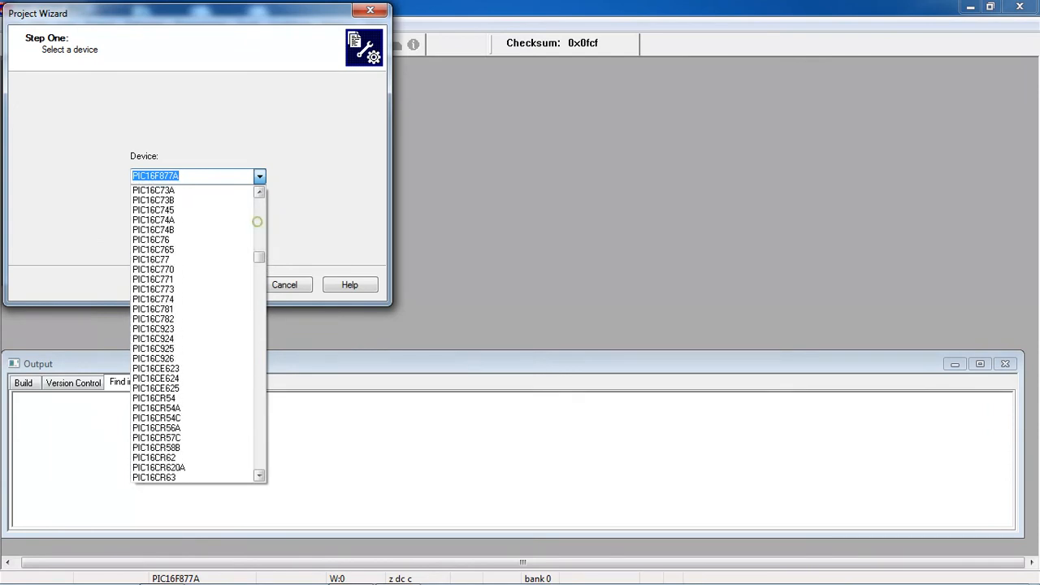
{"action": "left_click", "coordinate": [257, 221]}
{"action": "left_click", "coordinate": [256, 220]}
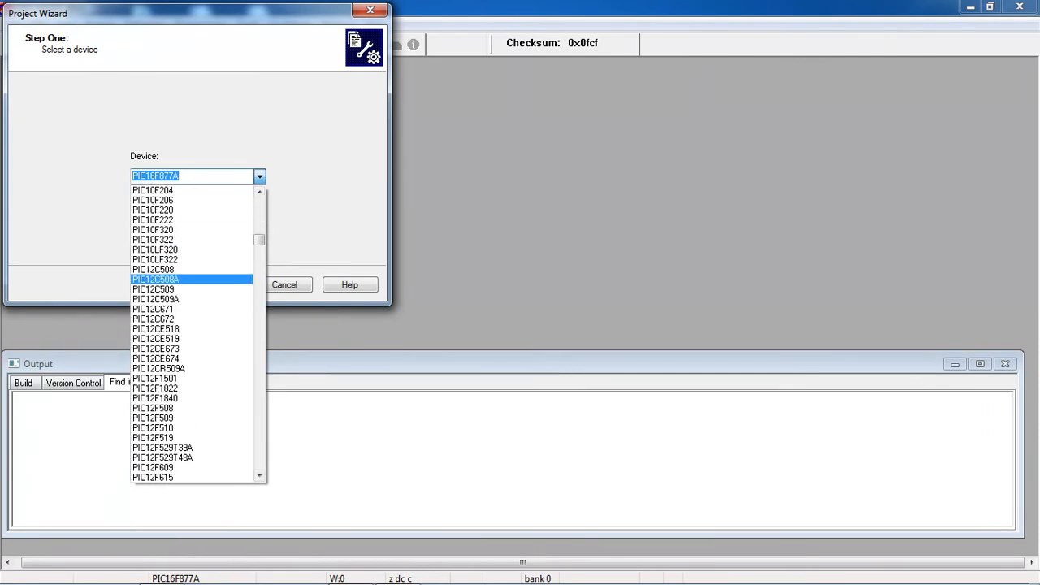
{"action": "left_click", "coordinate": [259, 176]}
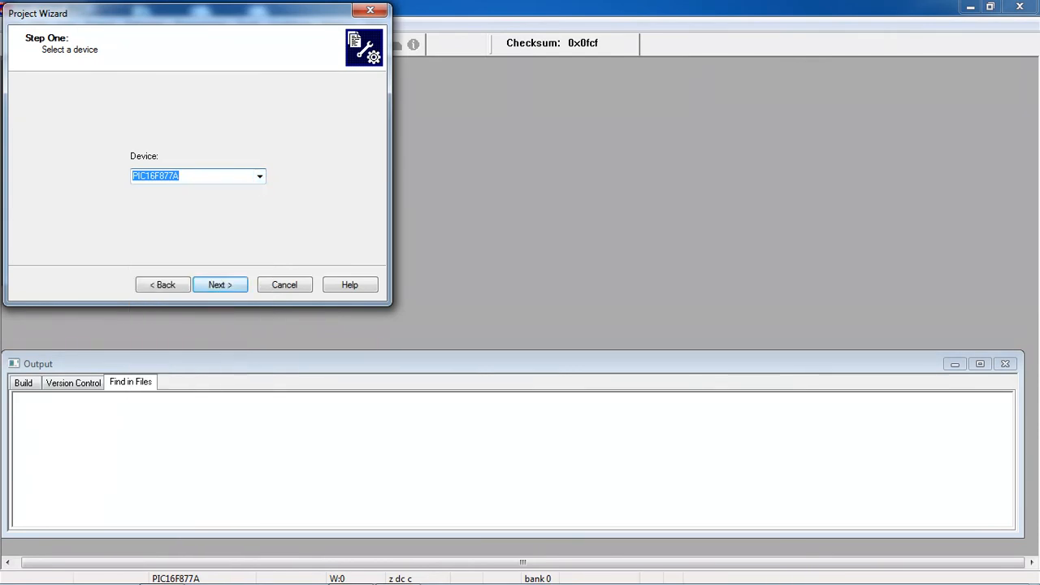
{"action": "left_click", "coordinate": [214, 286]}
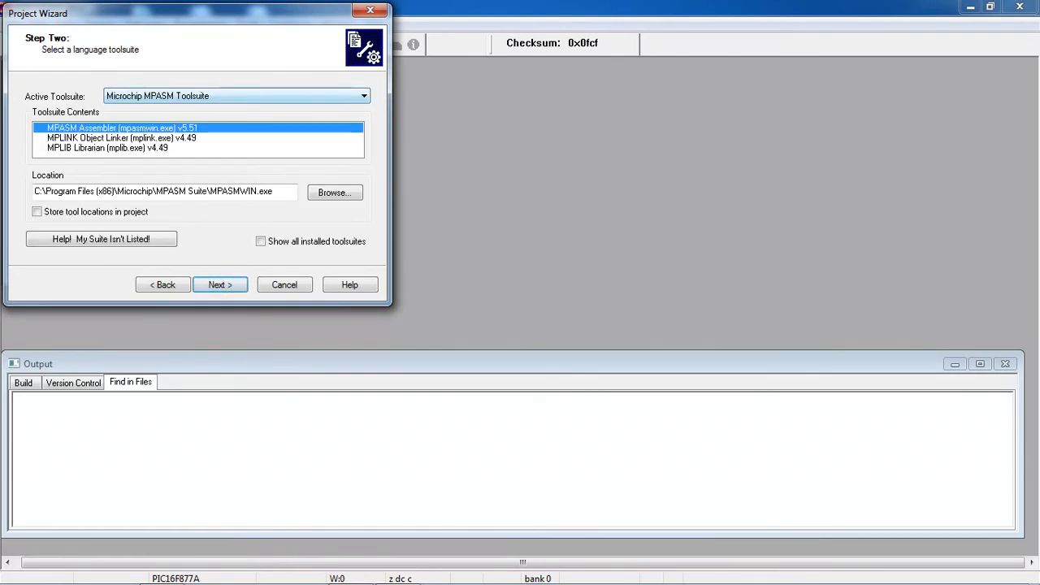
Set HI-TECH PICC Toolsuite as the active toolsuite after briefly trying CCS C Compiler.
{"action": "left_click", "coordinate": [362, 96]}
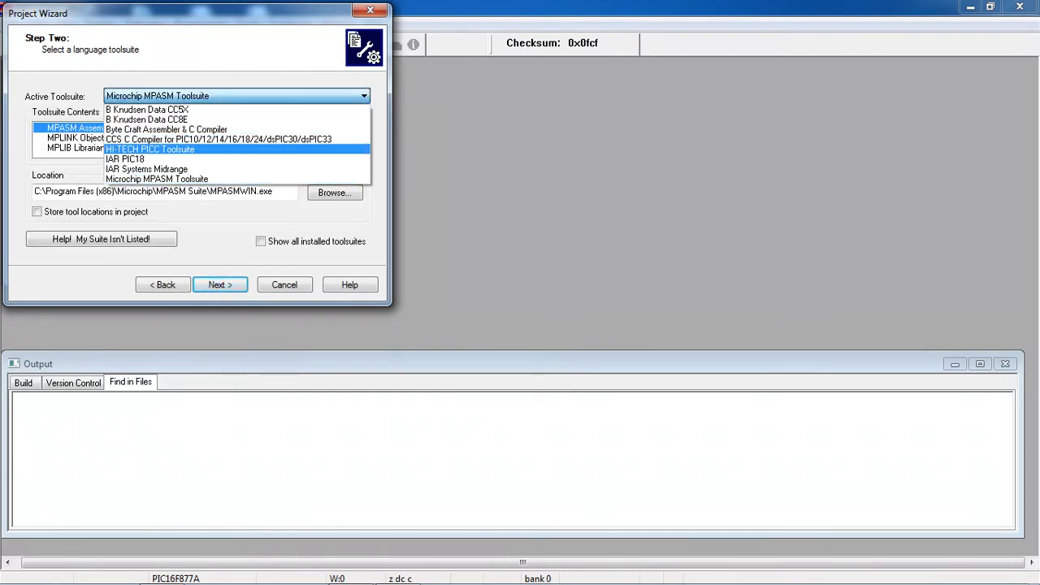
{"action": "left_click", "coordinate": [216, 149]}
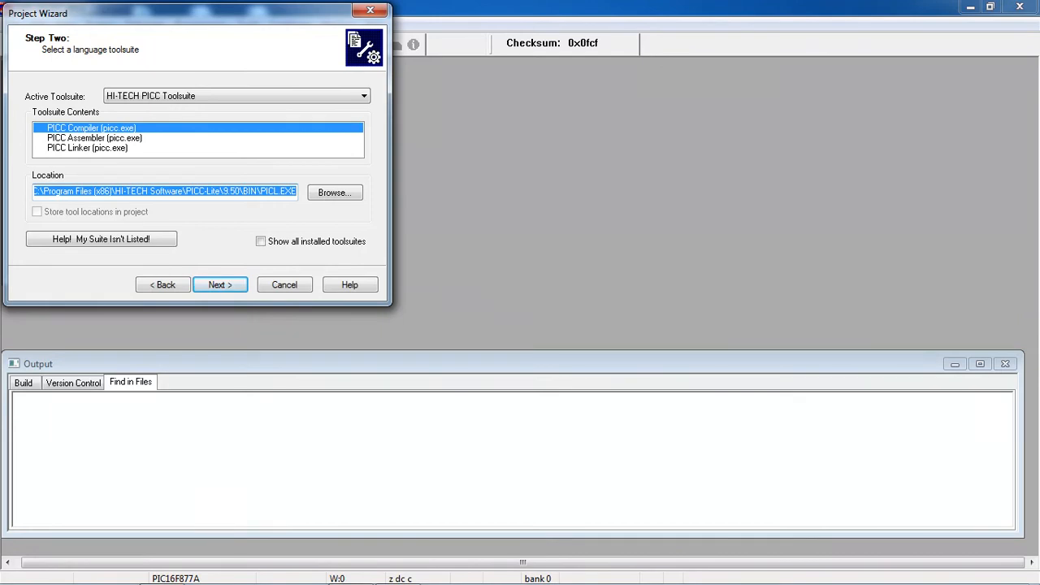
{"action": "left_click", "coordinate": [363, 96]}
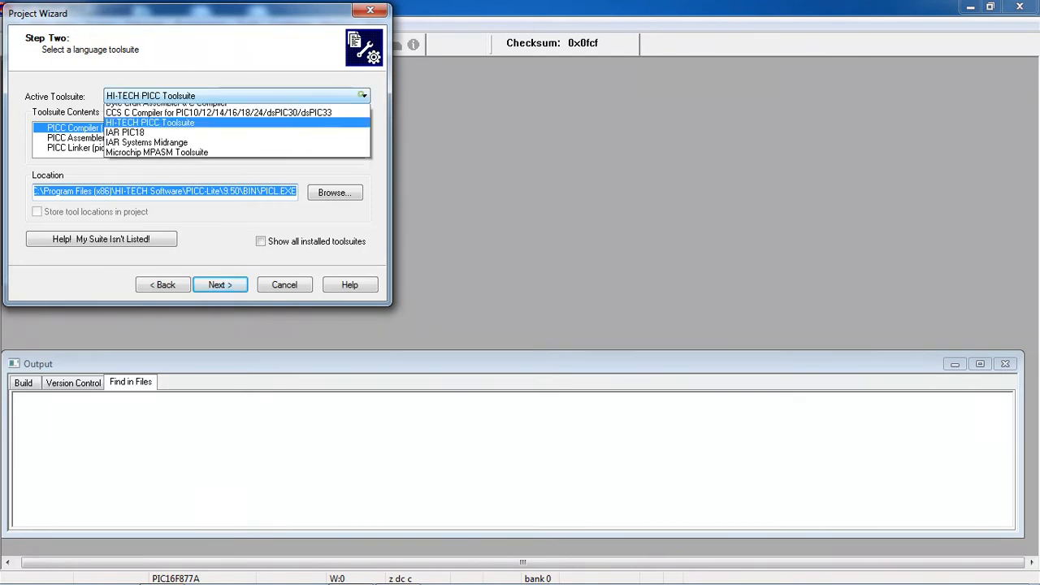
{"action": "left_click", "coordinate": [230, 139]}
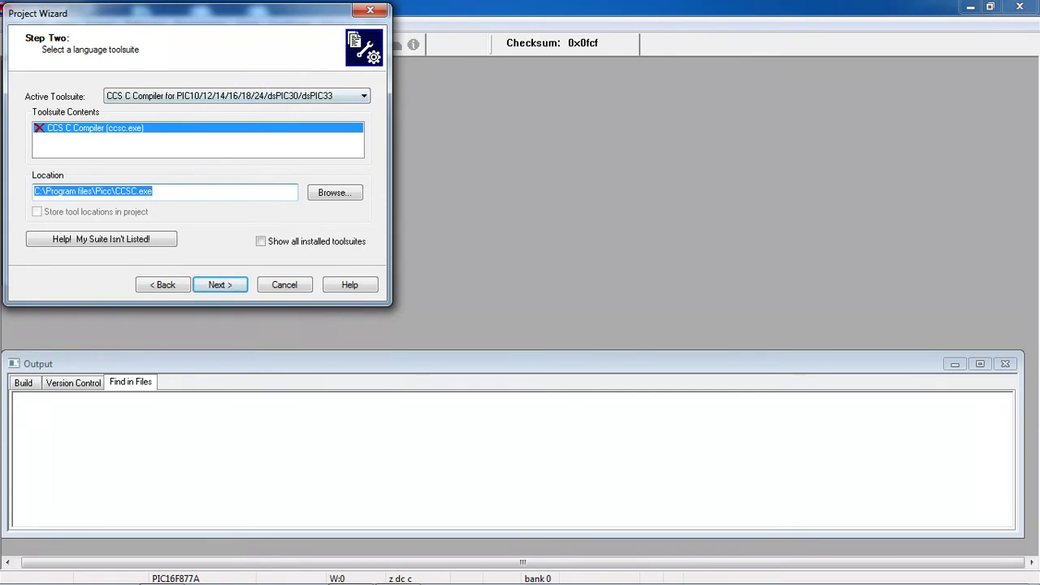
{"action": "left_click", "coordinate": [364, 96]}
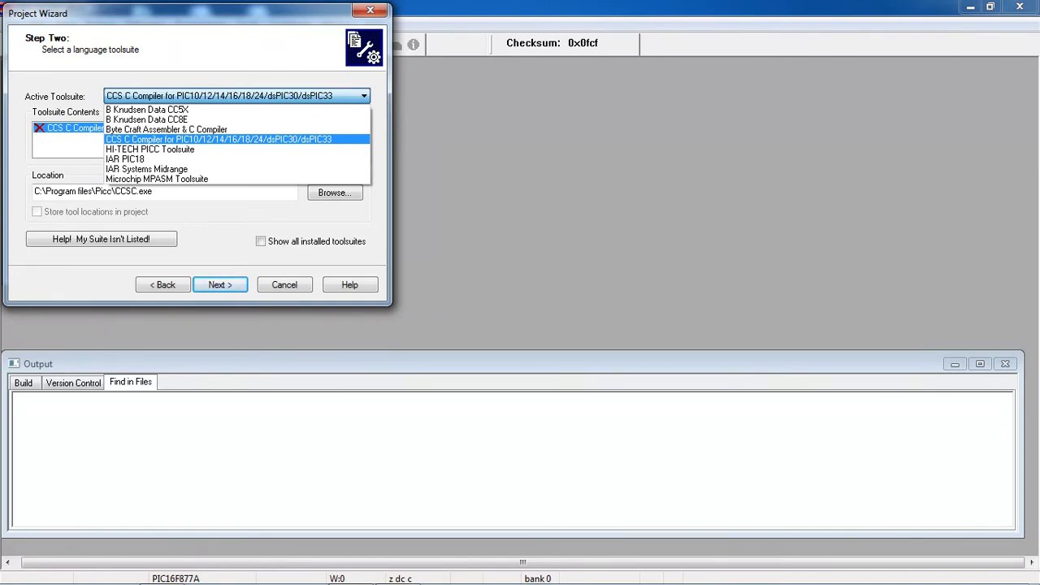
{"action": "left_click", "coordinate": [202, 149]}
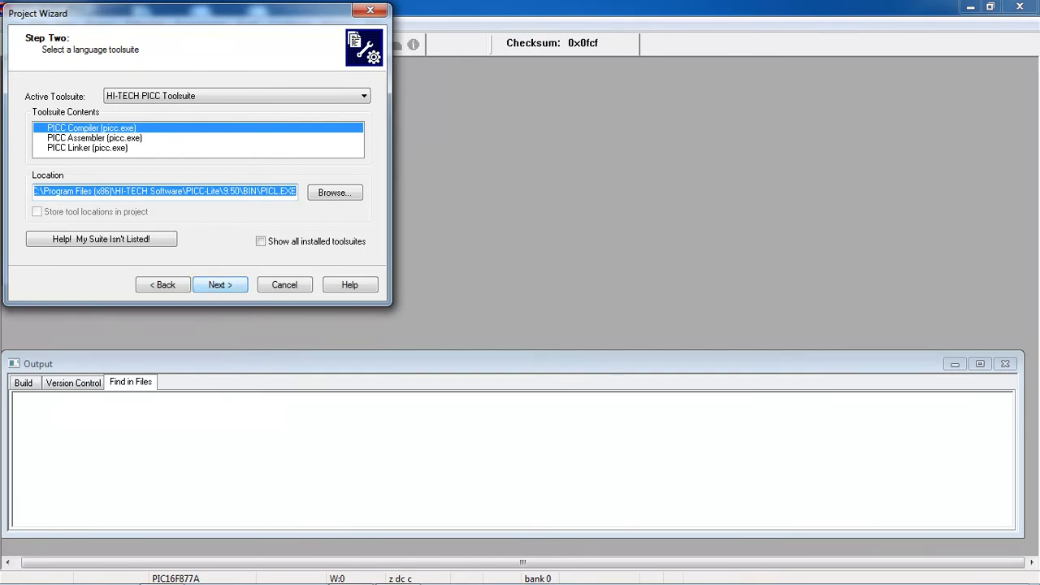
{"action": "key", "text": "Return"}
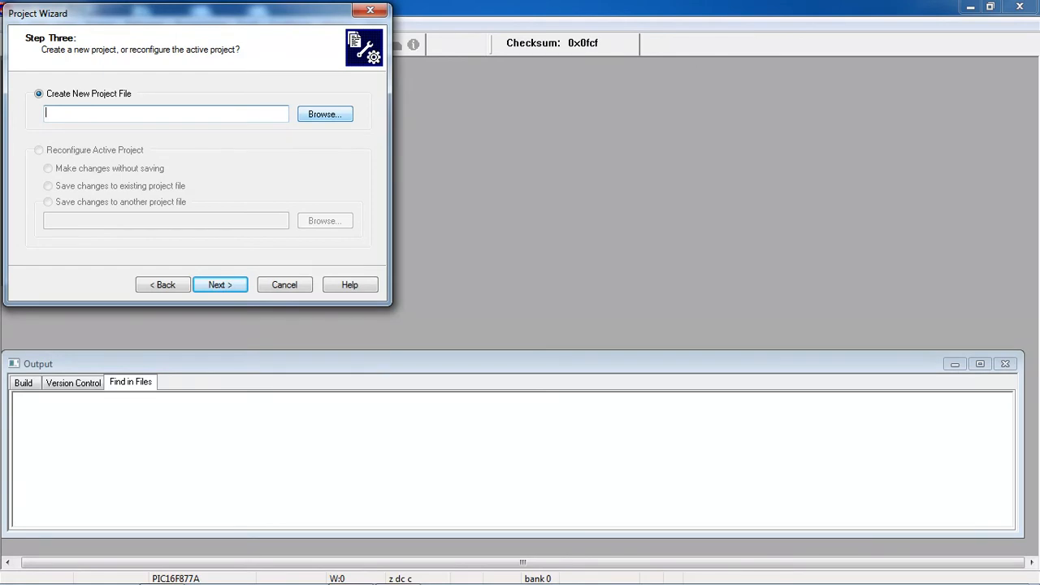
Name the new project file 'sample' in the D:\PIC folder.
{"action": "left_click", "coordinate": [325, 115]}
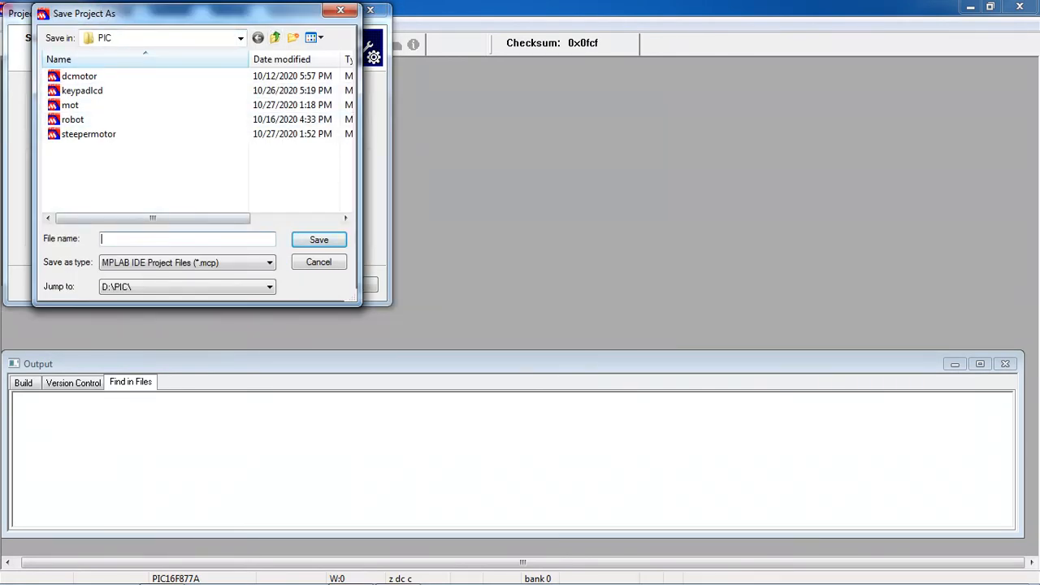
{"action": "type", "text": "sa"}
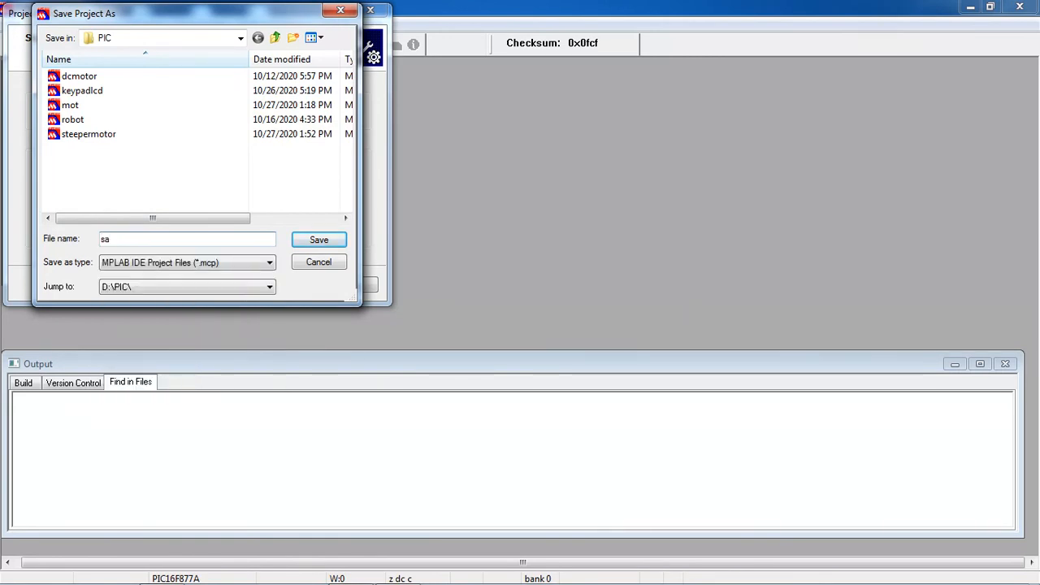
{"action": "type", "text": "mple"}
{"action": "key", "text": "Tab"}
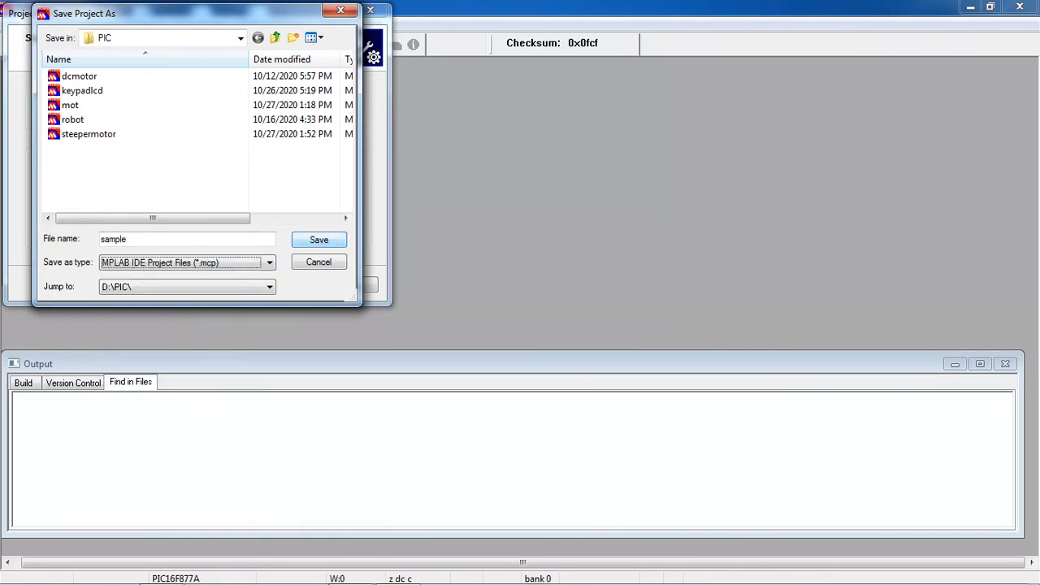
{"action": "key", "text": "Return"}
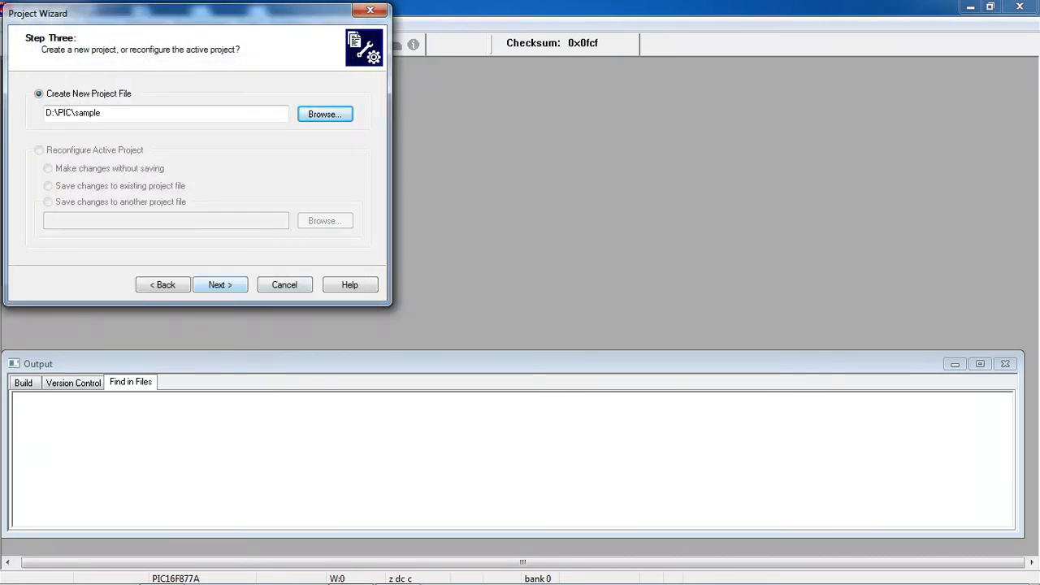
Skip adding files and finish the wizard to create D:\PIC\sample.mcp.
{"action": "left_click", "coordinate": [219, 285]}
{"action": "left_click", "coordinate": [219, 285]}
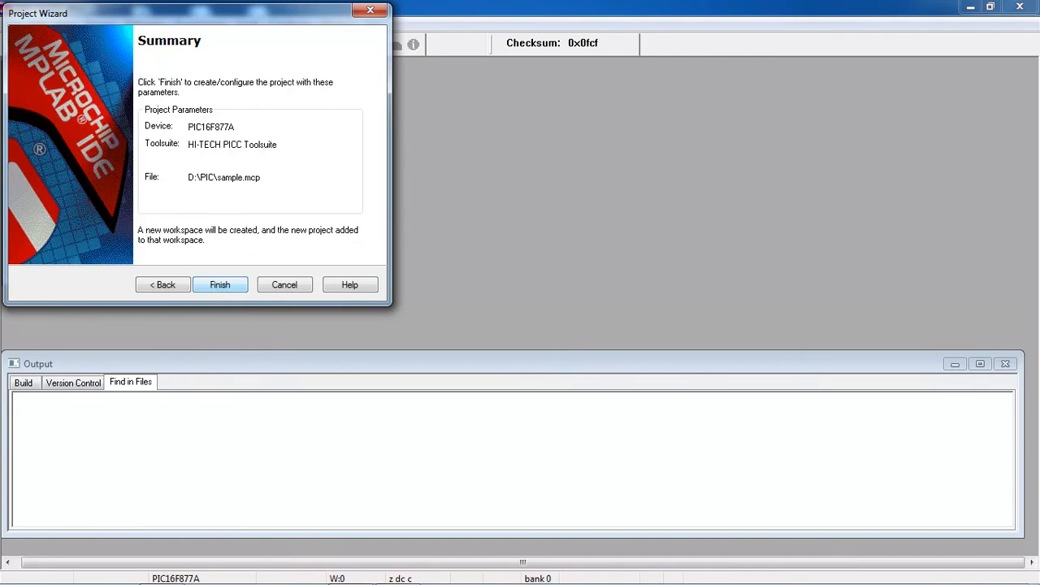
{"action": "left_click", "coordinate": [219, 284]}
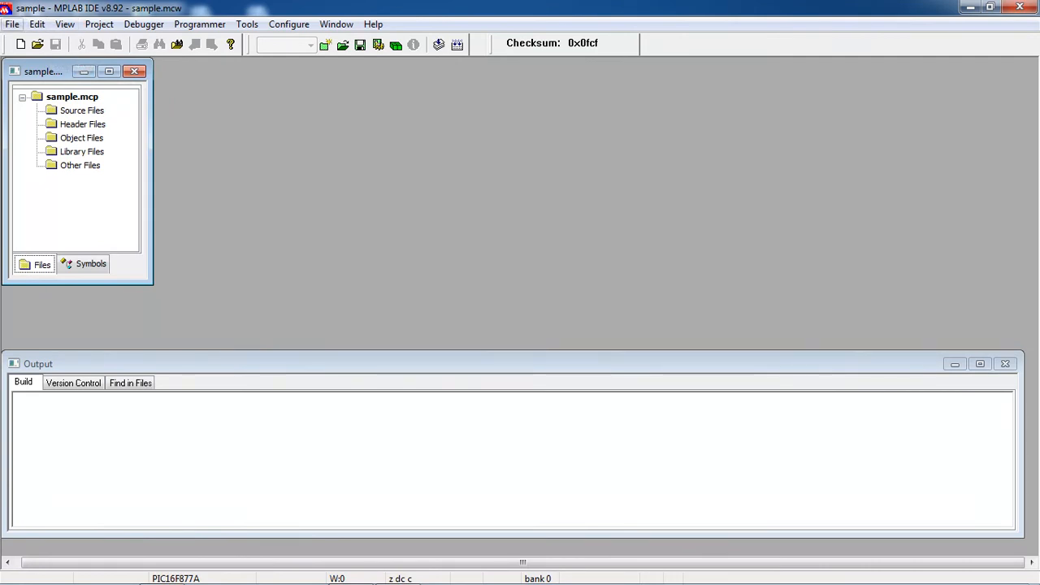
Create a new source file whose first line is #include<pic.h>.
{"action": "left_click", "coordinate": [12, 24]}
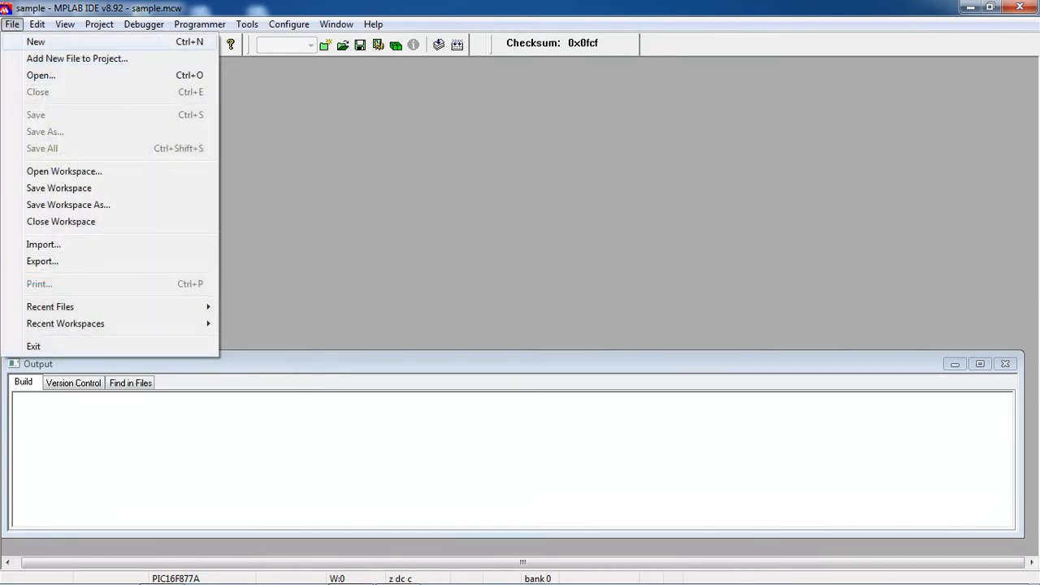
{"action": "type", "text": "n"}
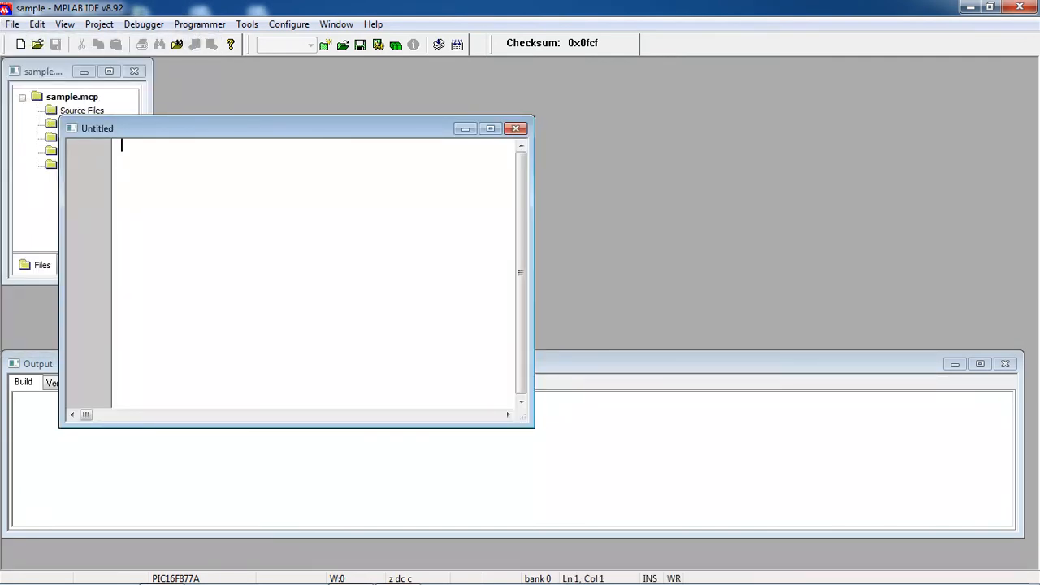
{"action": "type", "text": "#include"}
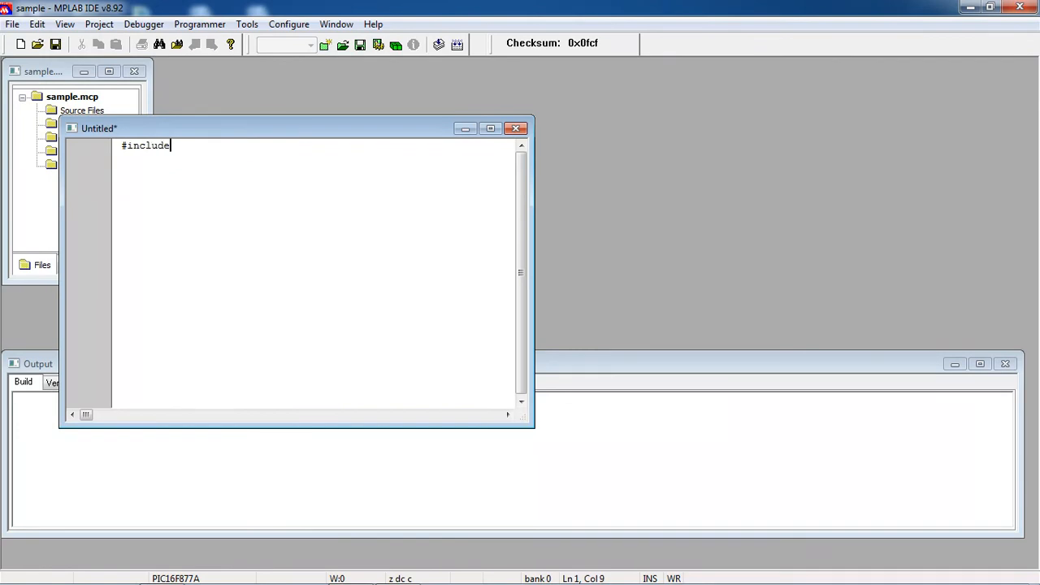
{"action": "type", "text": "<>"}
{"action": "key", "text": "Left"}
{"action": "type", "text": "pic.h"}
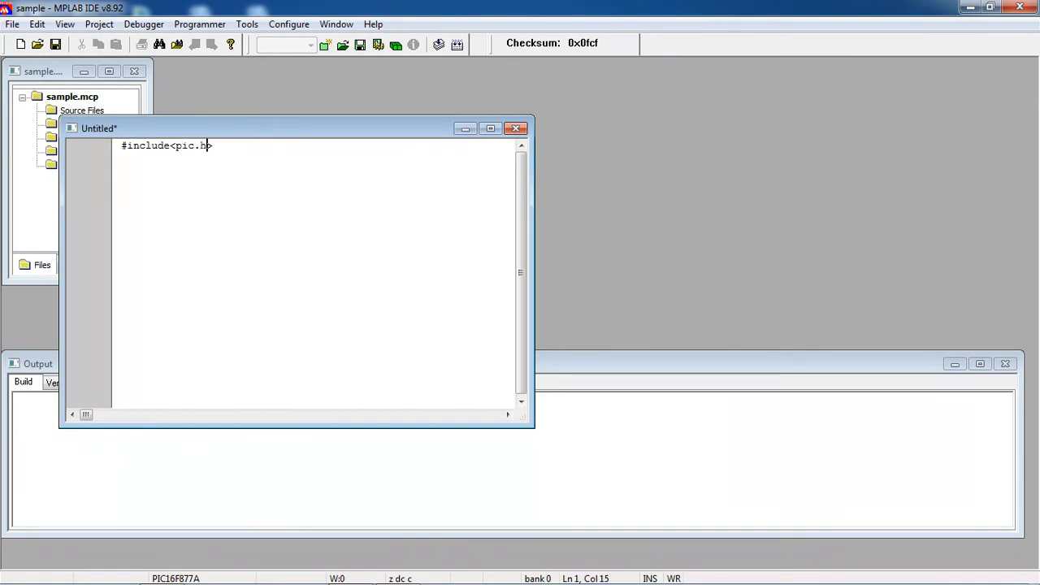
{"action": "key", "text": "Return"}
{"action": "type", "text": "]]"}
{"action": "key", "text": "BackSpace"}
{"action": "key", "text": "BackSpace"}
{"action": "key", "text": "BackSpace"}
{"action": "key", "text": "Right"}
Write void main() containing TRISB=0x00;, TRISC=0x00; and PORTB=0x55;.
{"action": "key", "text": "Return"}
{"action": "type", "text": "void main()"}
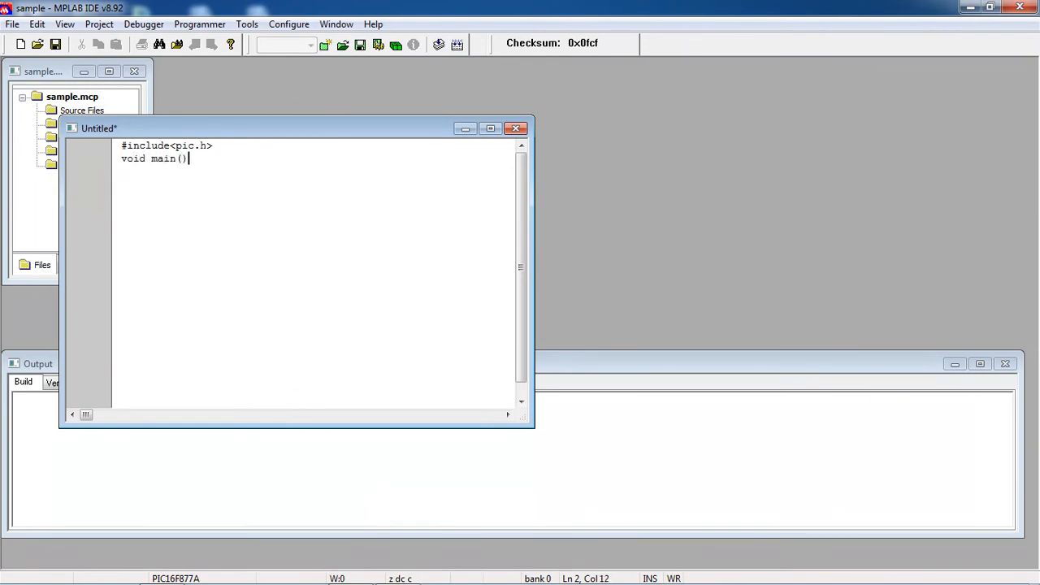
{"action": "key", "text": "Return"}
{"action": "type", "text": "{}"}
{"action": "key", "text": "Left"}
{"action": "key", "text": "Return"}
{"action": "key", "text": "Return"}
{"action": "key", "text": "Tab"}
{"action": "type", "text": "TR"}
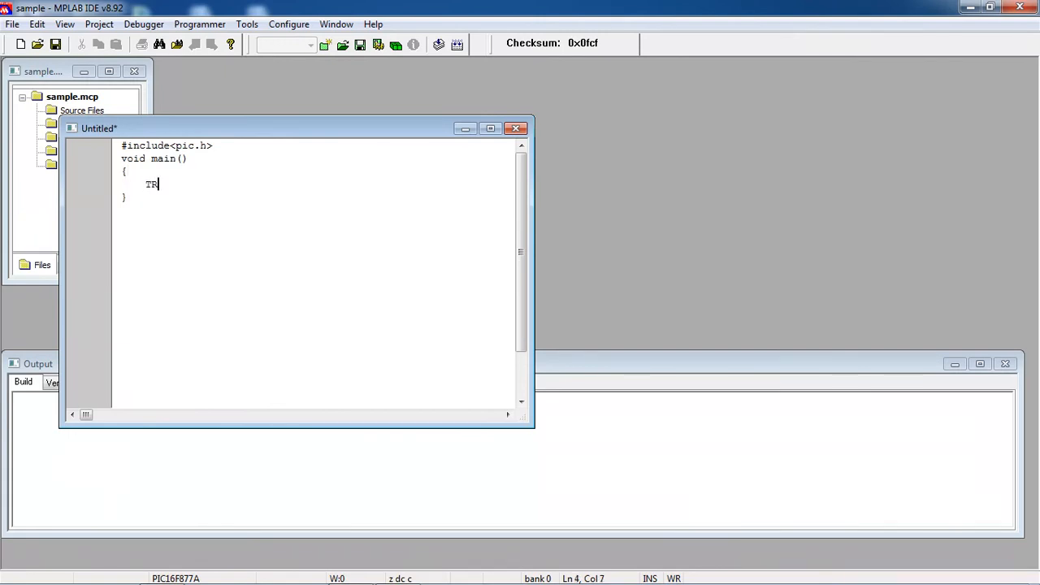
{"action": "type", "text": "ISB=0x00;"}
{"action": "key", "text": "Return"}
{"action": "type", "text": "TRIS"}
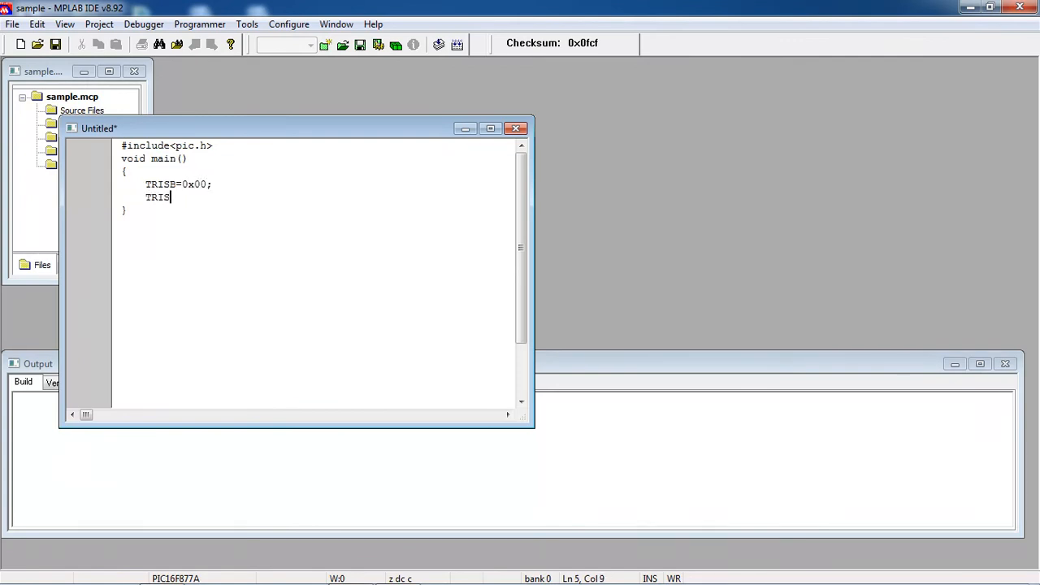
{"action": "type", "text": "C=0x00;"}
{"action": "key", "text": "Return"}
{"action": "type", "text": "PORTB="}
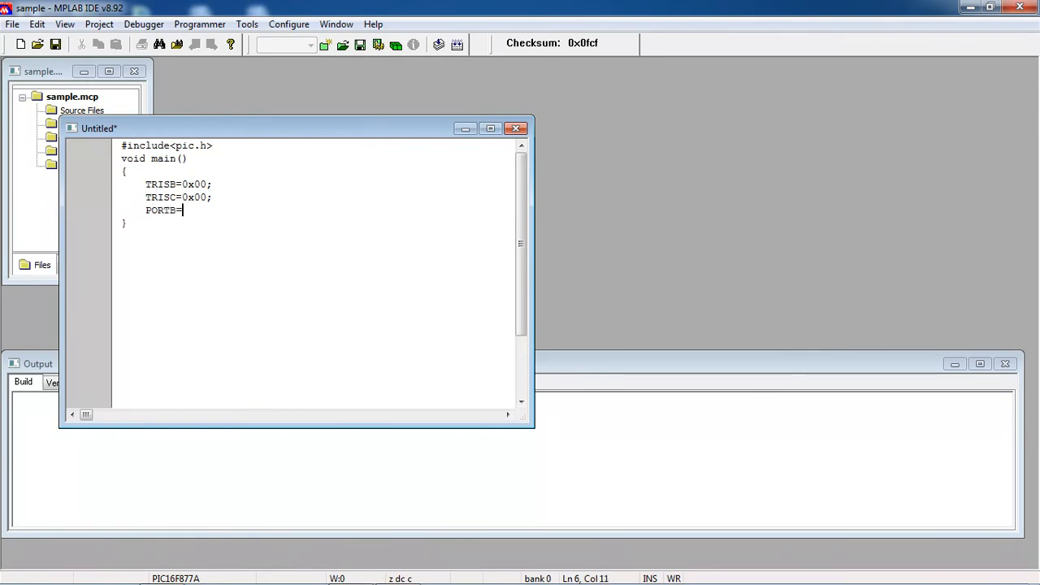
{"action": "type", "text": "0x55;"}
Add an empty line after the closing brace and move the editor aside to reveal the project tree.
{"action": "left_click", "coordinate": [128, 224]}
{"action": "key", "text": "Return"}
{"action": "left_click_drag", "start_coordinate": [285, 128], "coordinate": [375, 71]}
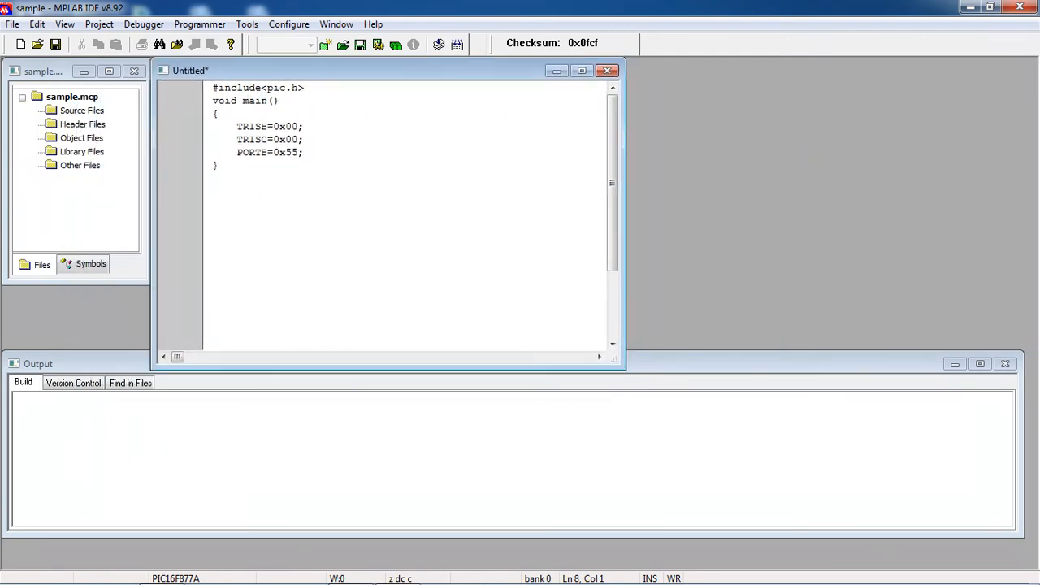
{"action": "left_click", "coordinate": [13, 23]}
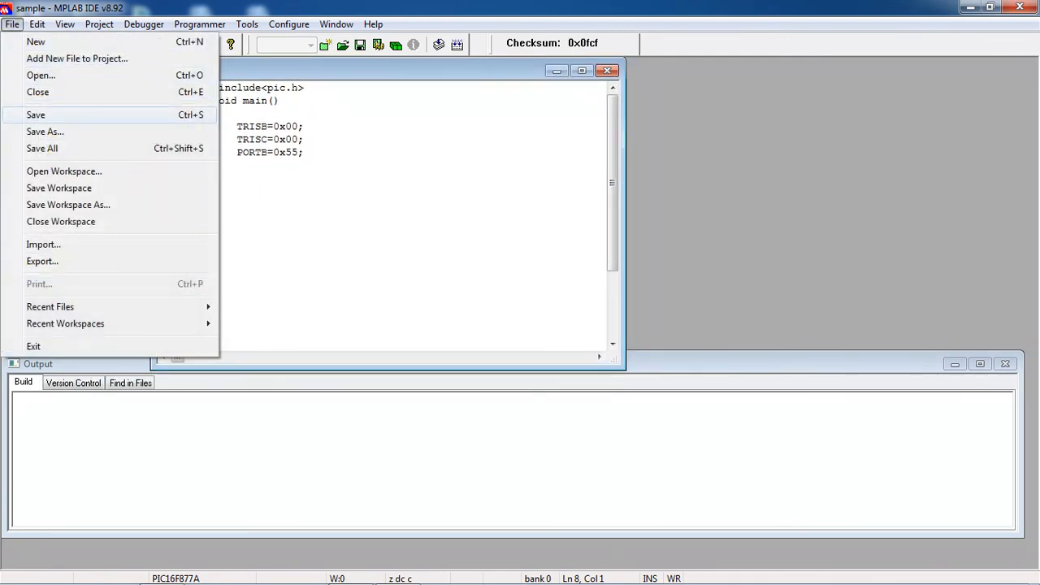
Save the new code as sample.c in the D:\PIC folder.
{"action": "left_click", "coordinate": [35, 114]}
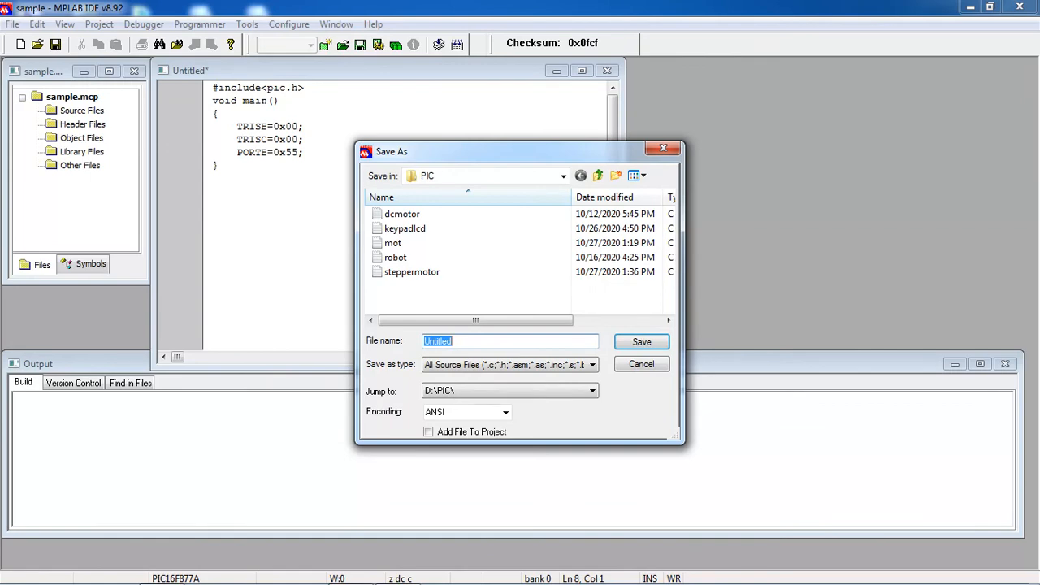
{"action": "type", "text": "samplee"}
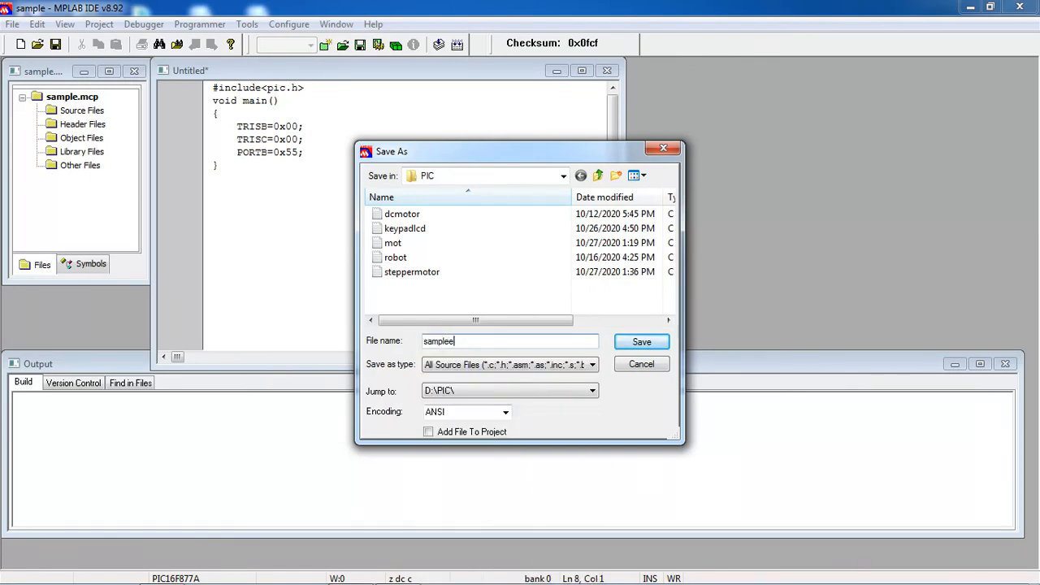
{"action": "key", "text": "BackSpace"}
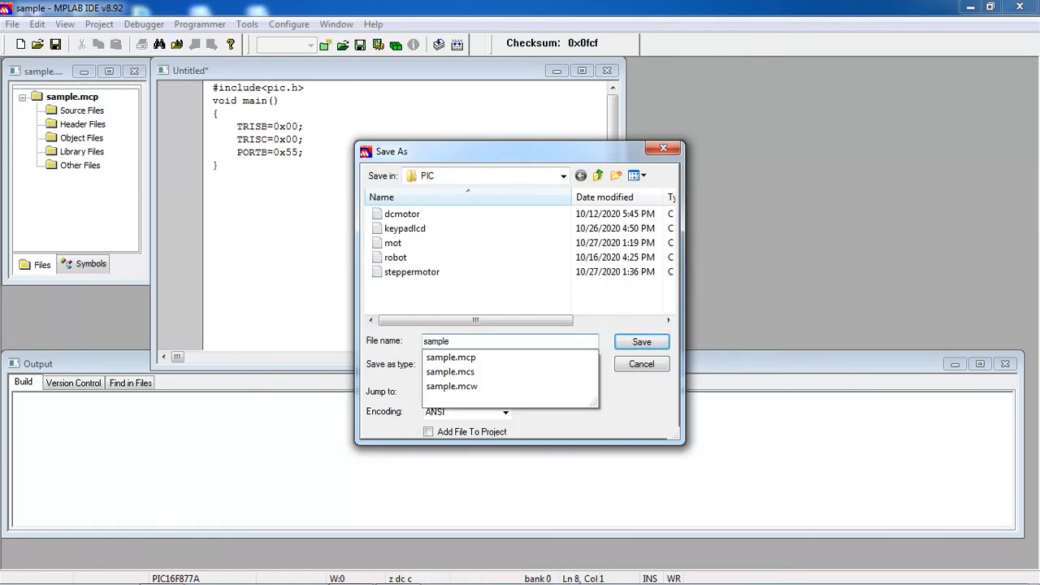
{"action": "type", "text": ".c"}
{"action": "key", "text": "Return"}
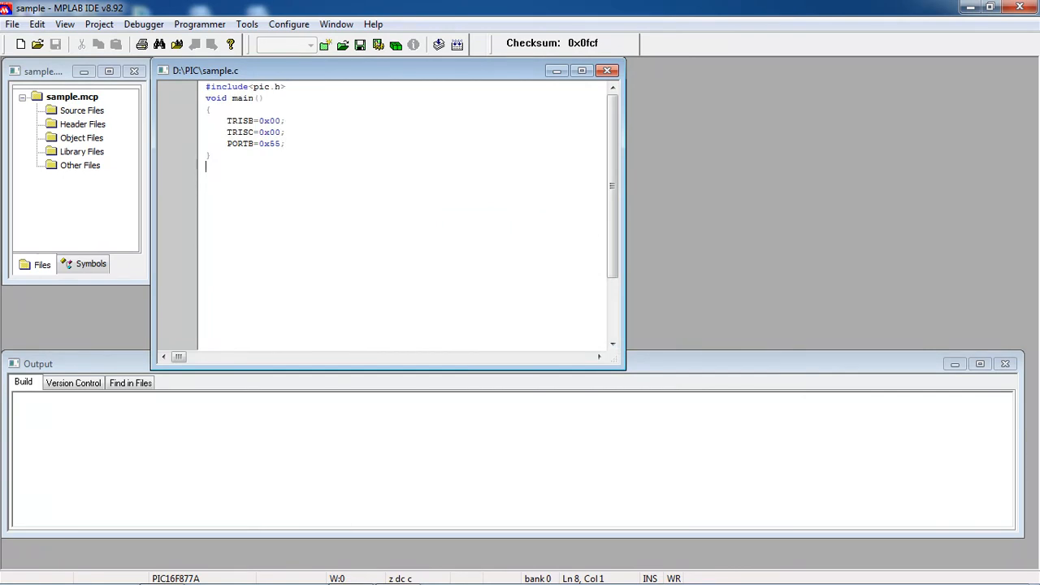
{"action": "left_click", "coordinate": [82, 110]}
Add sample.c to the project's Source Files group through Add Files.
{"action": "right_click", "coordinate": [95, 109]}
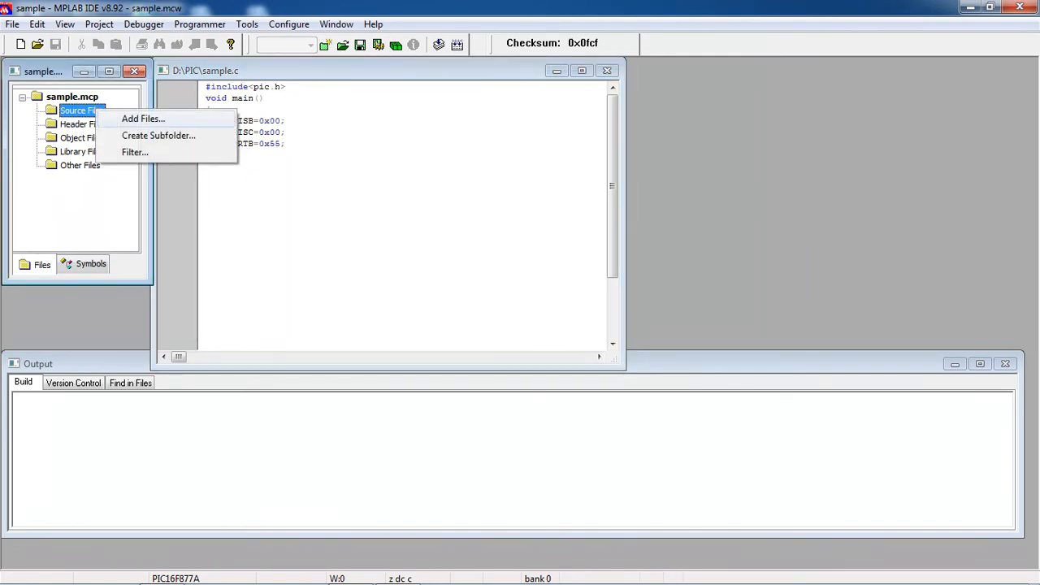
{"action": "left_click", "coordinate": [143, 119]}
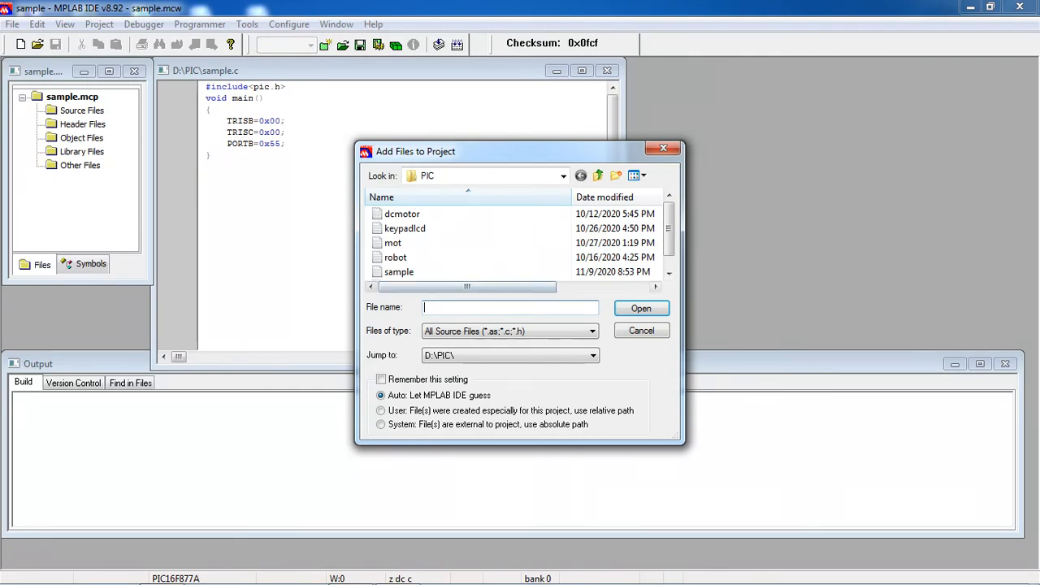
{"action": "left_click", "coordinate": [399, 273]}
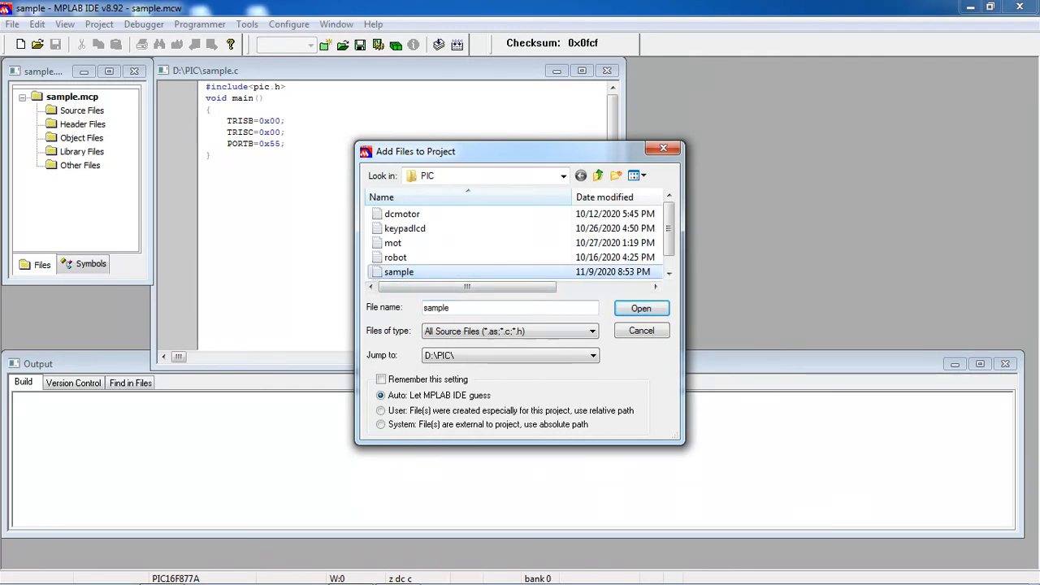
{"action": "left_click", "coordinate": [642, 308]}
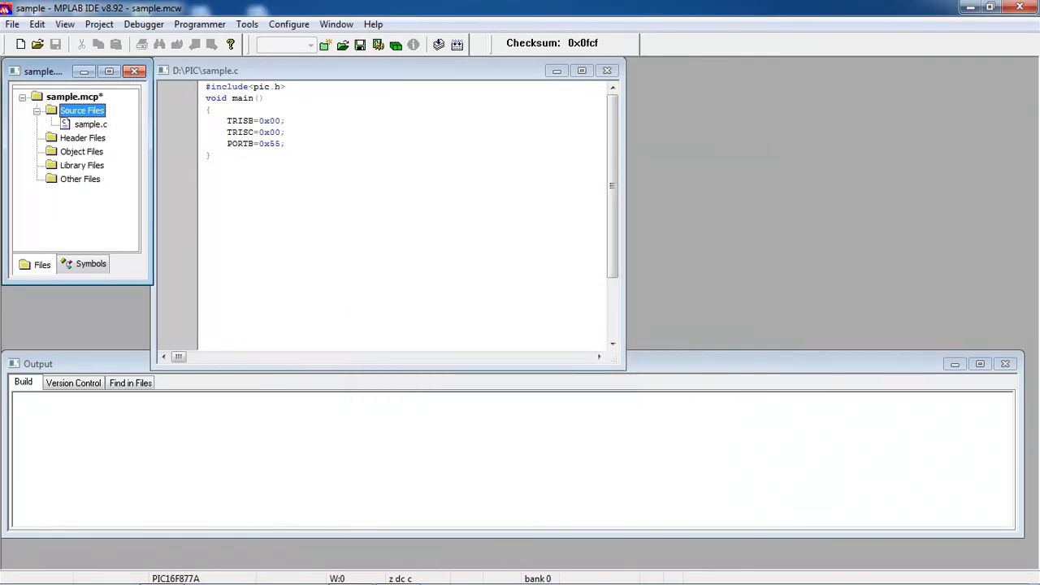
{"action": "left_click", "coordinate": [90, 124]}
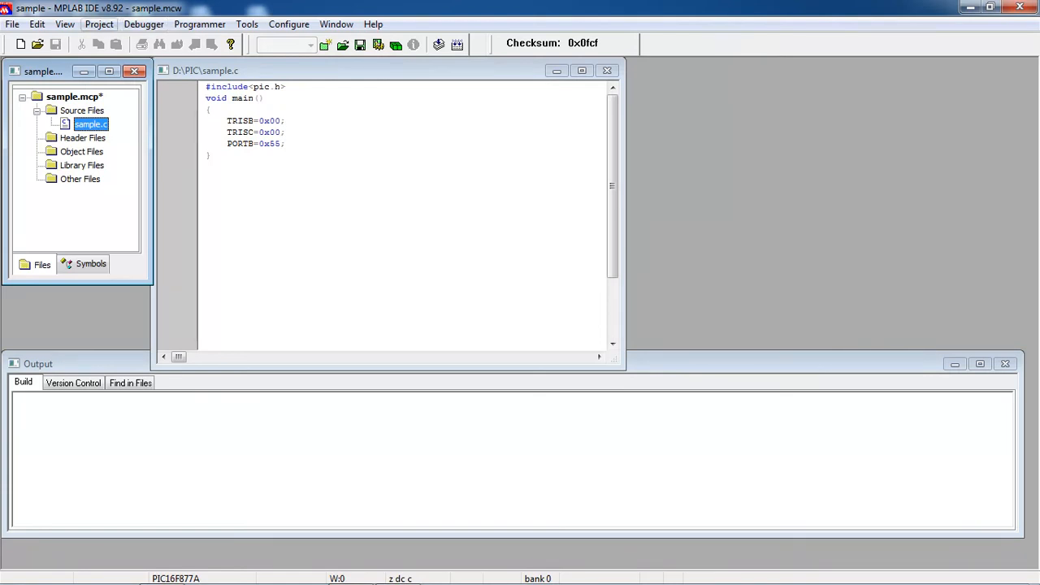
Run Build All on sample.mcp, then rebuild it again from the toolbar.
{"action": "left_click", "coordinate": [99, 23]}
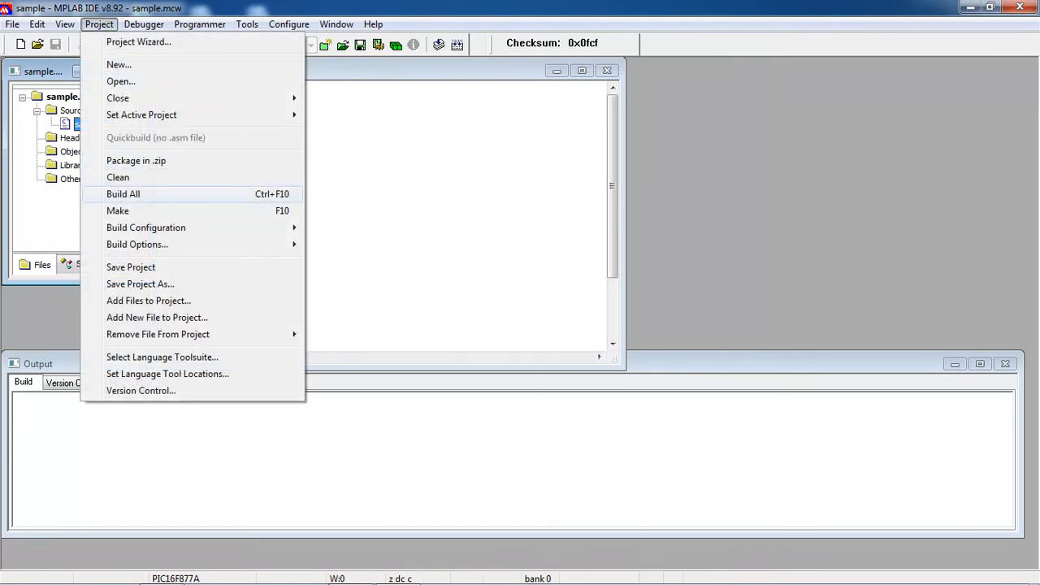
{"action": "left_click", "coordinate": [123, 193]}
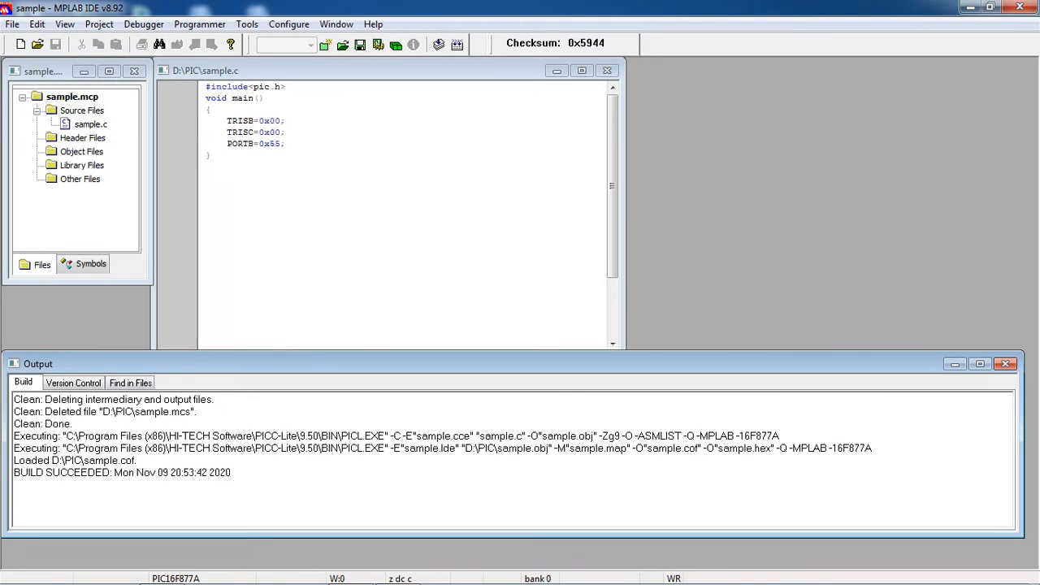
{"action": "left_click", "coordinate": [457, 45]}
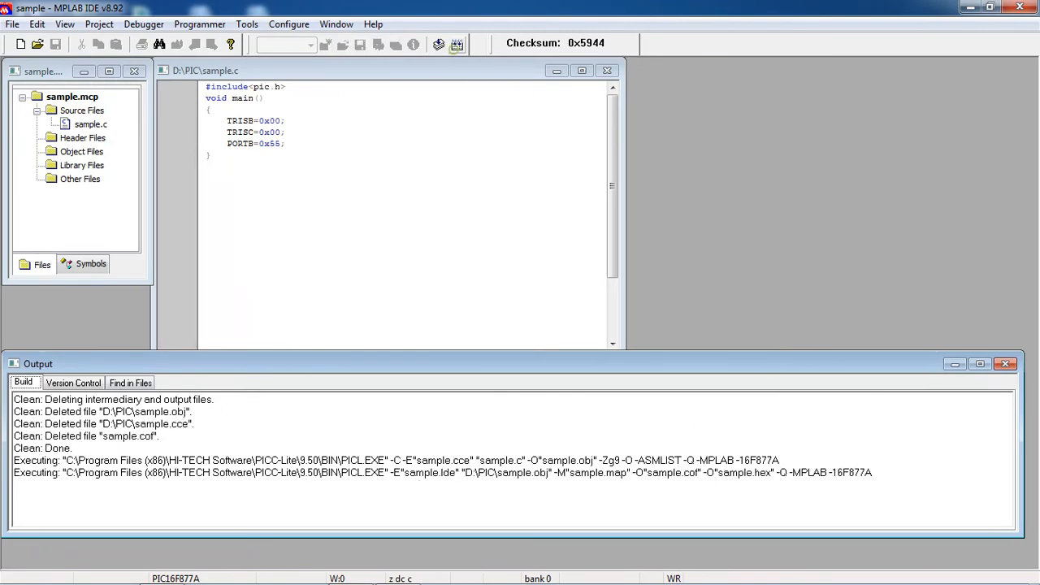